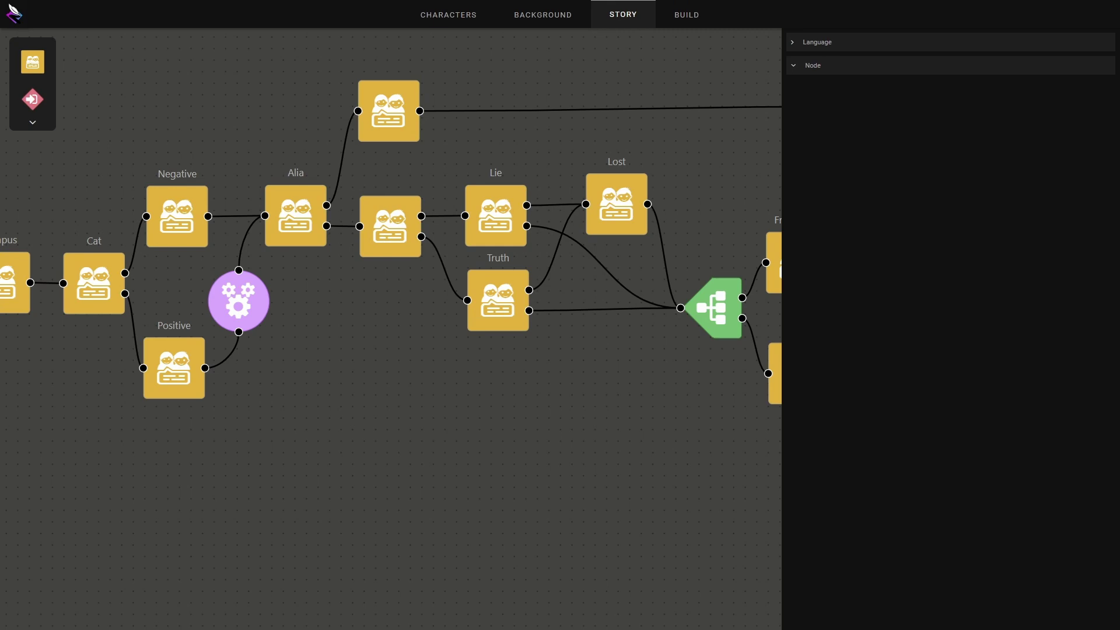
- Drop a new scene node onto the Story canvas and open it for editing
drag(33, 61, 408, 477)
scroll(479, 533, up, 3)
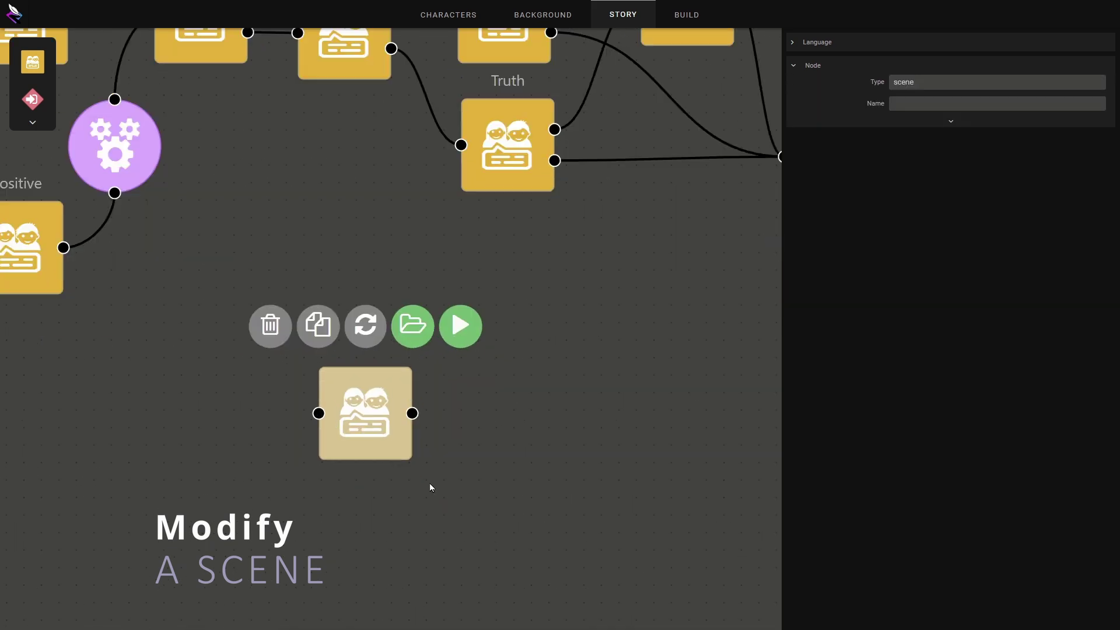
click(412, 325)
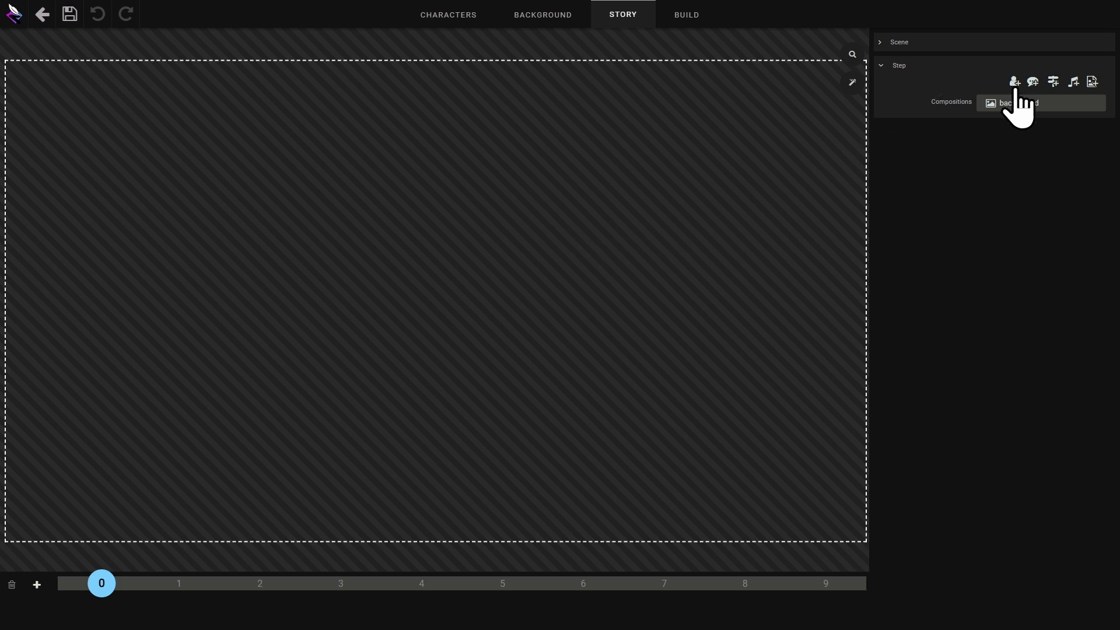
- Make Park 6 the first step's background after trying the college, Museum and bedroom images
click(1044, 104)
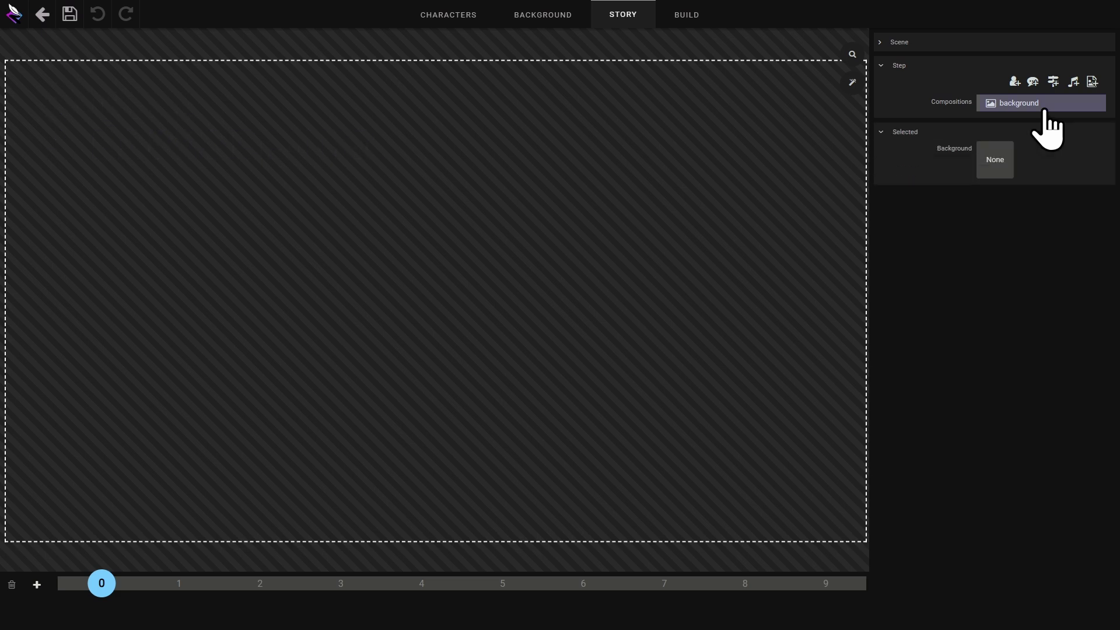
click(995, 160)
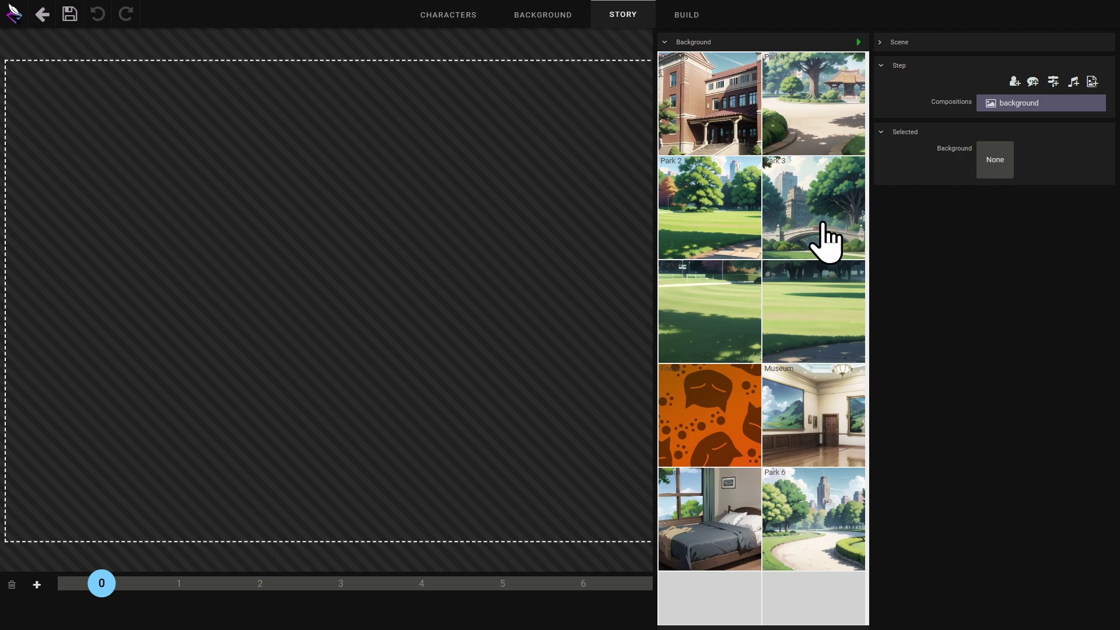
click(718, 120)
click(811, 403)
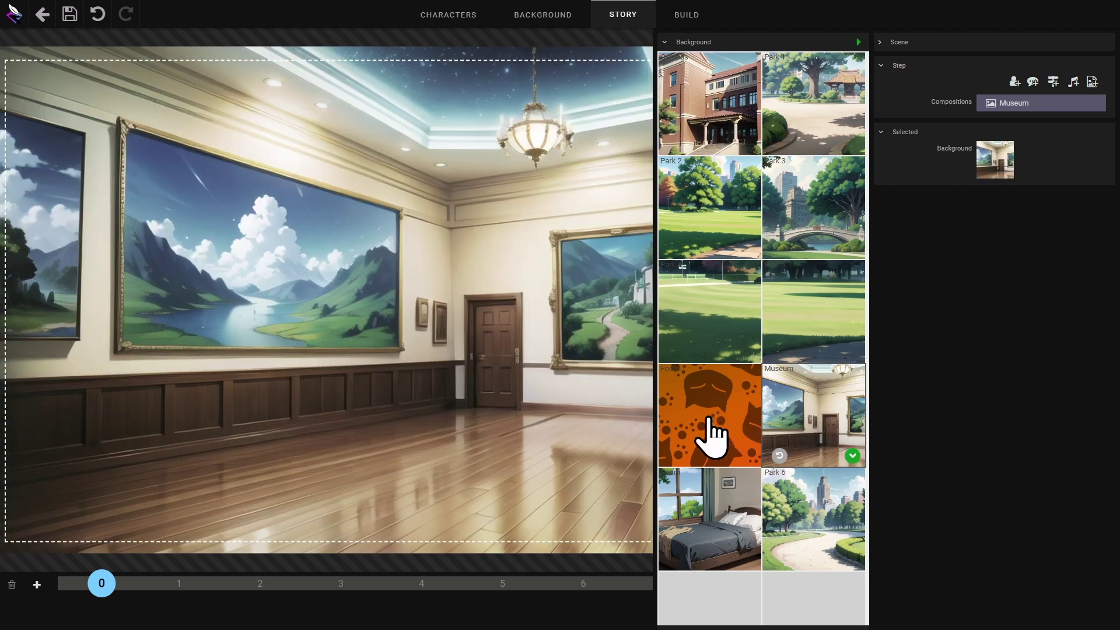
click(738, 519)
click(794, 525)
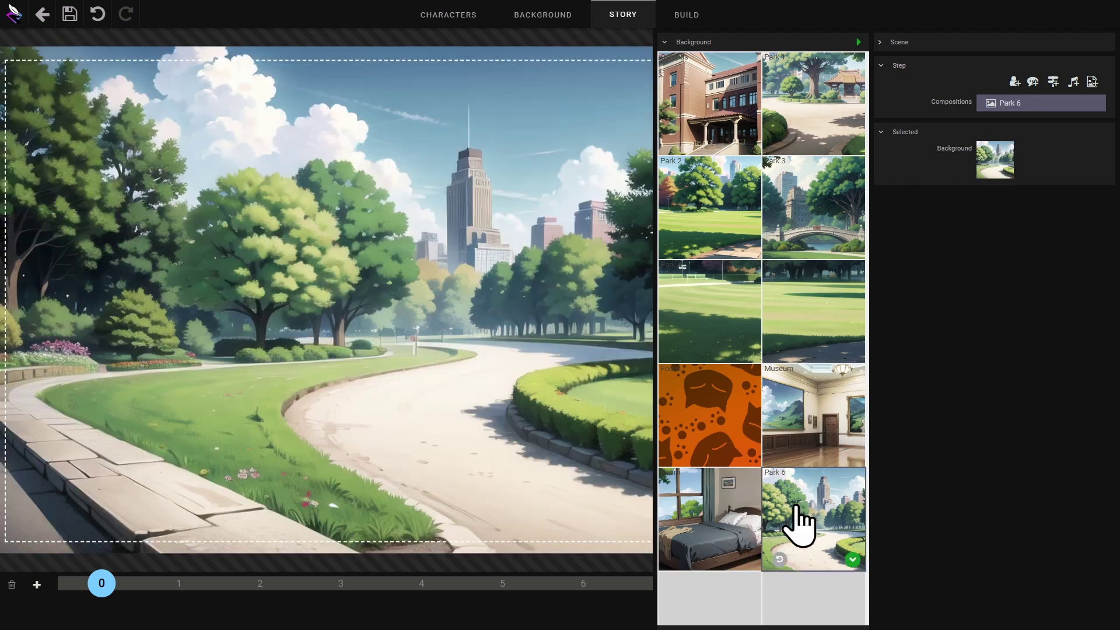
click(852, 559)
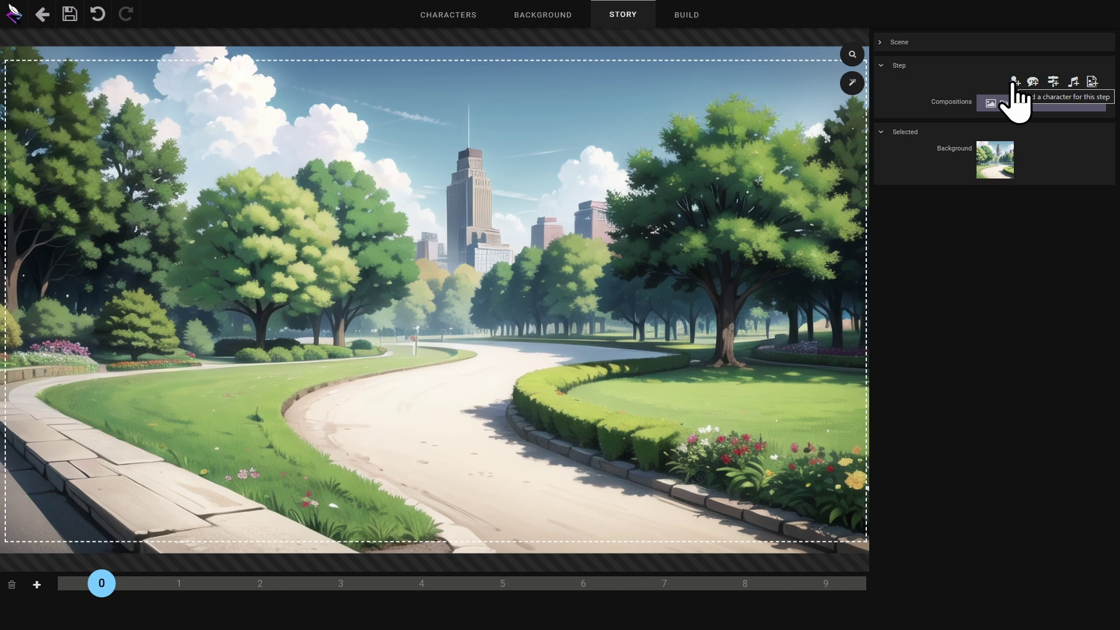
- Add Alia to the step and dress her in the work outfit
click(1015, 83)
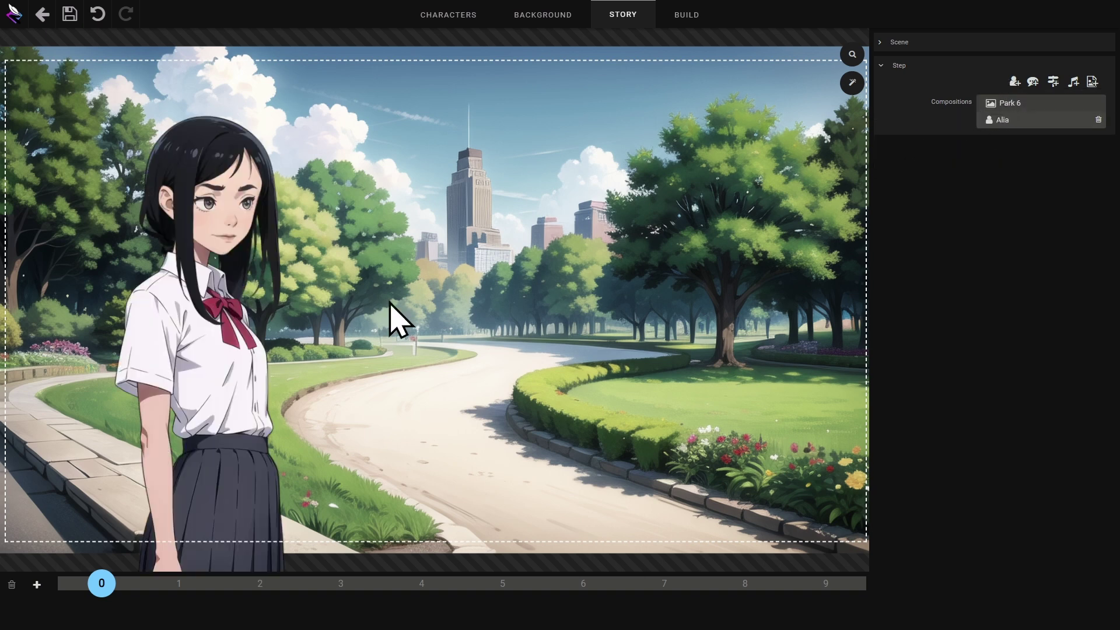
click(187, 345)
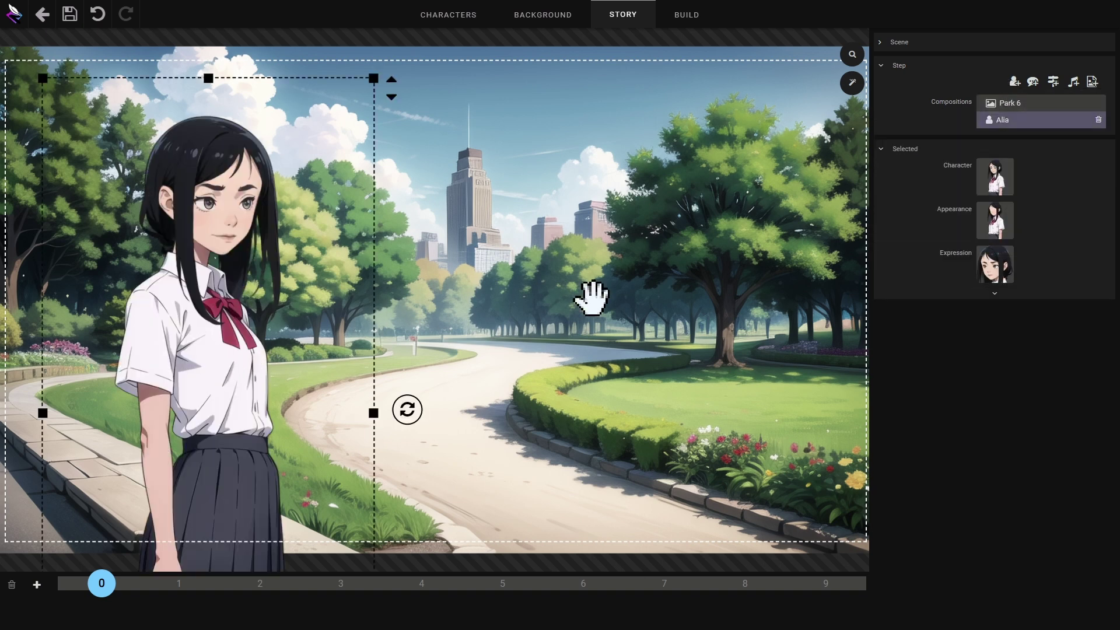
click(995, 220)
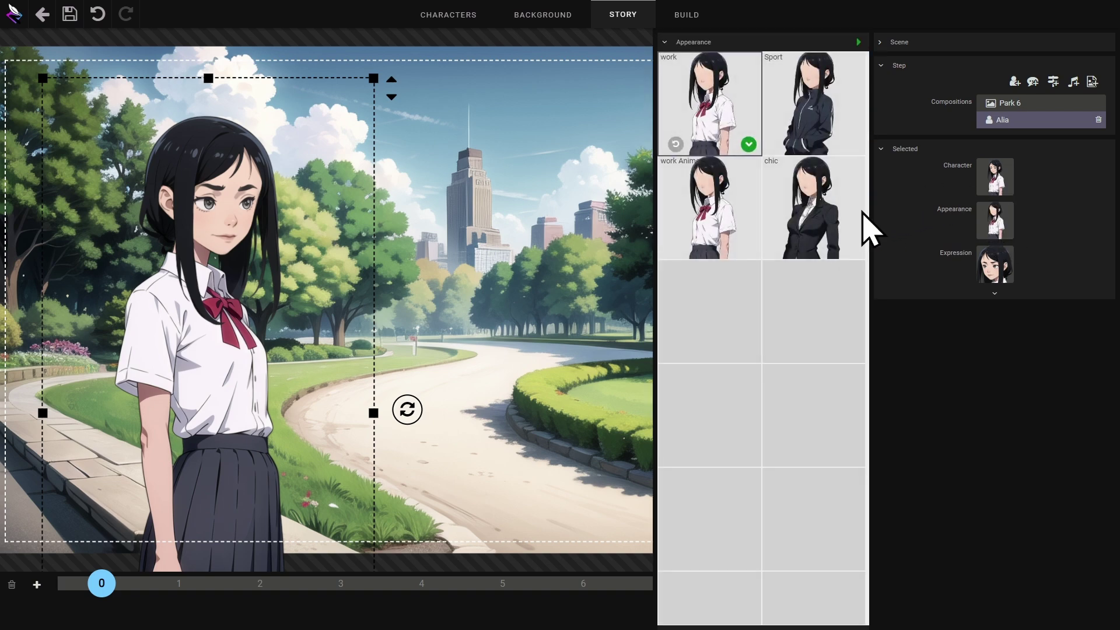
click(808, 175)
click(811, 139)
click(723, 121)
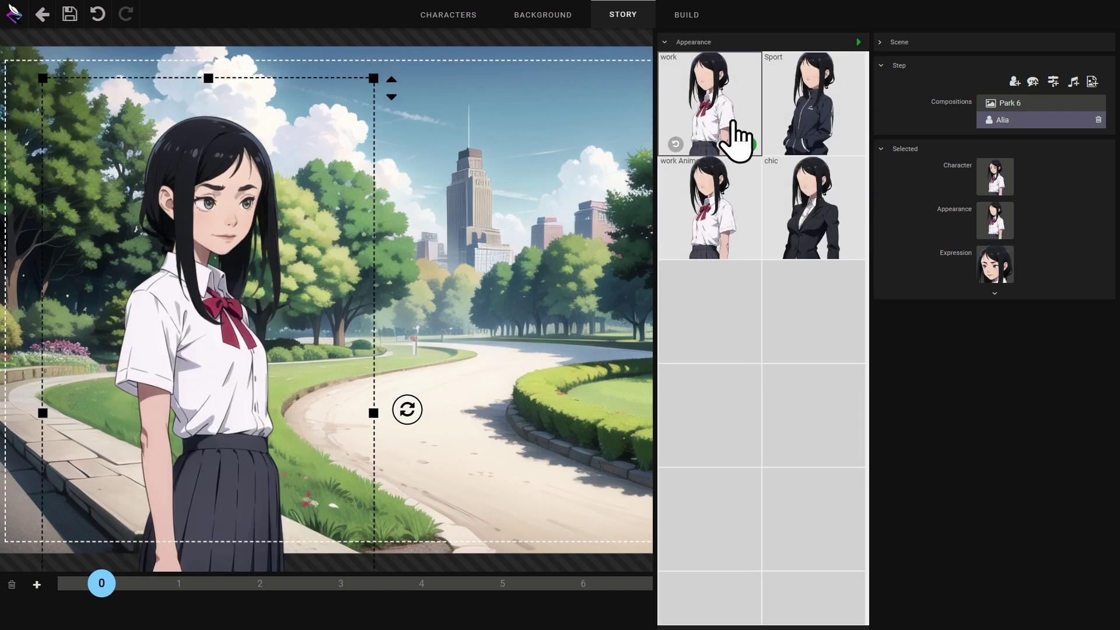
click(749, 145)
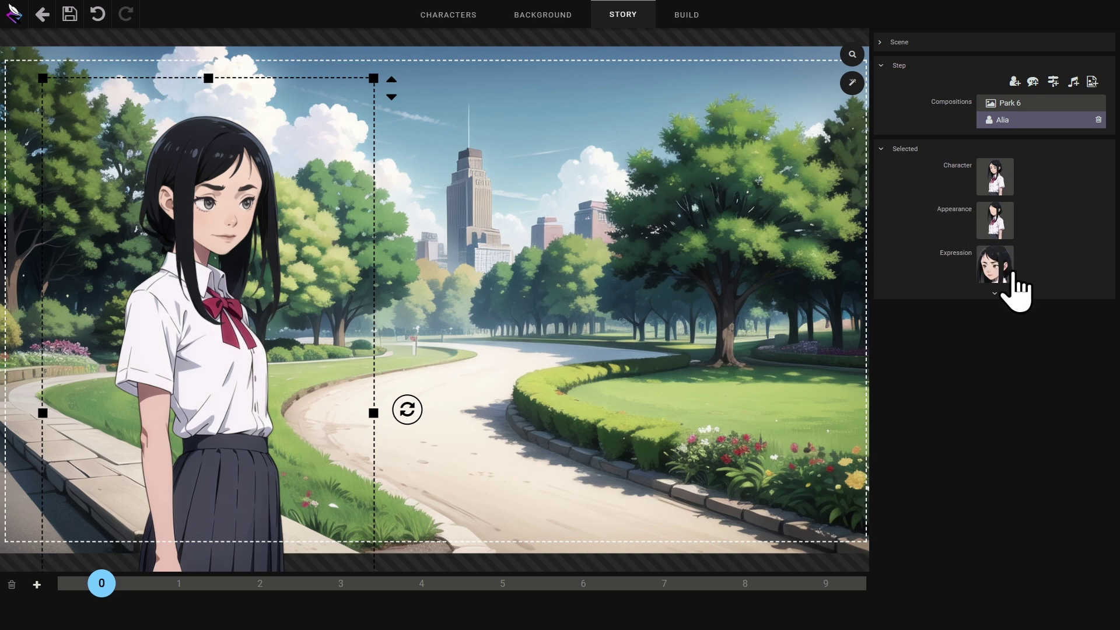
- Set Alia's expression to neutral after trying sad, happy and upset
click(1006, 270)
click(834, 219)
click(815, 120)
click(720, 165)
click(724, 149)
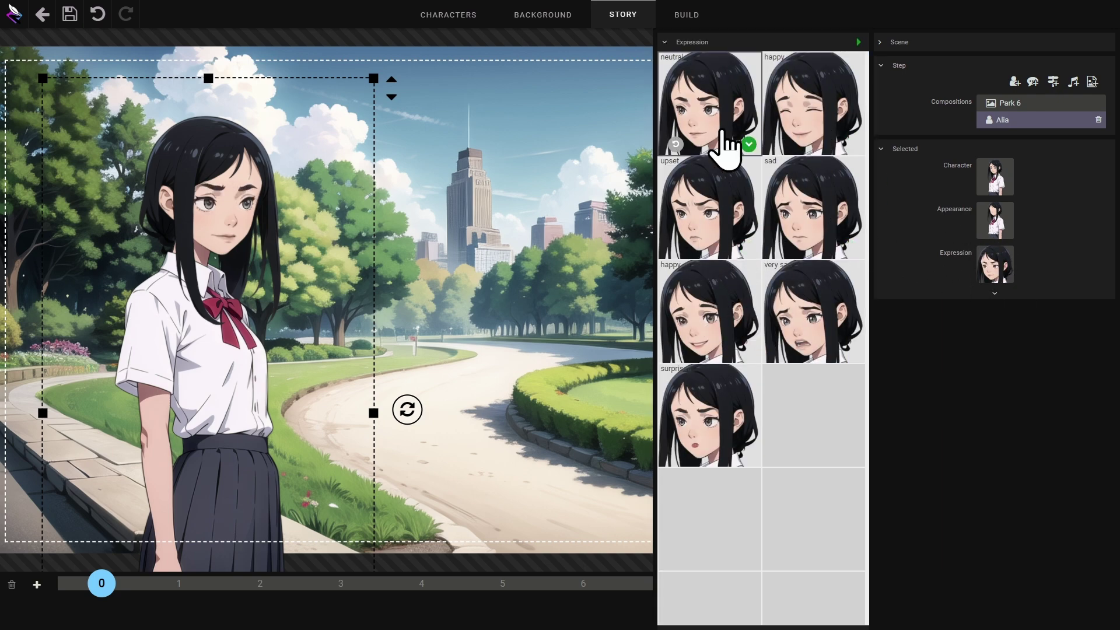
click(749, 149)
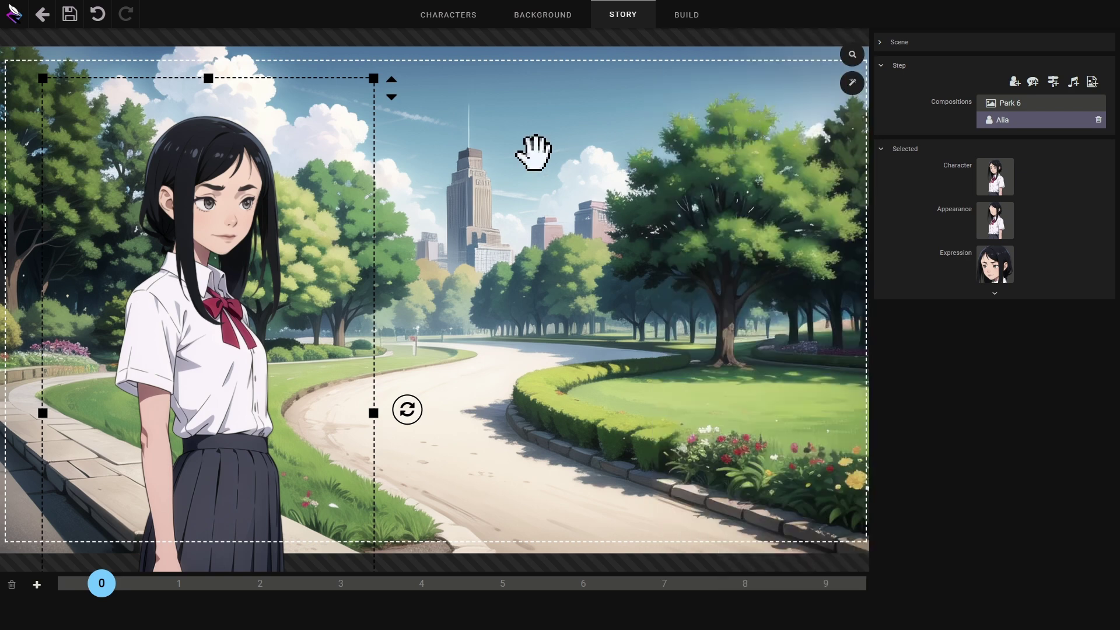
- Try moving, tilting and enlarging Alia, then undo back to her original placement
mouse_move(195, 204)
mouse_down()
mouse_move(270, 243)
mouse_move(216, 186)
mouse_move(196, 213)
mouse_up()
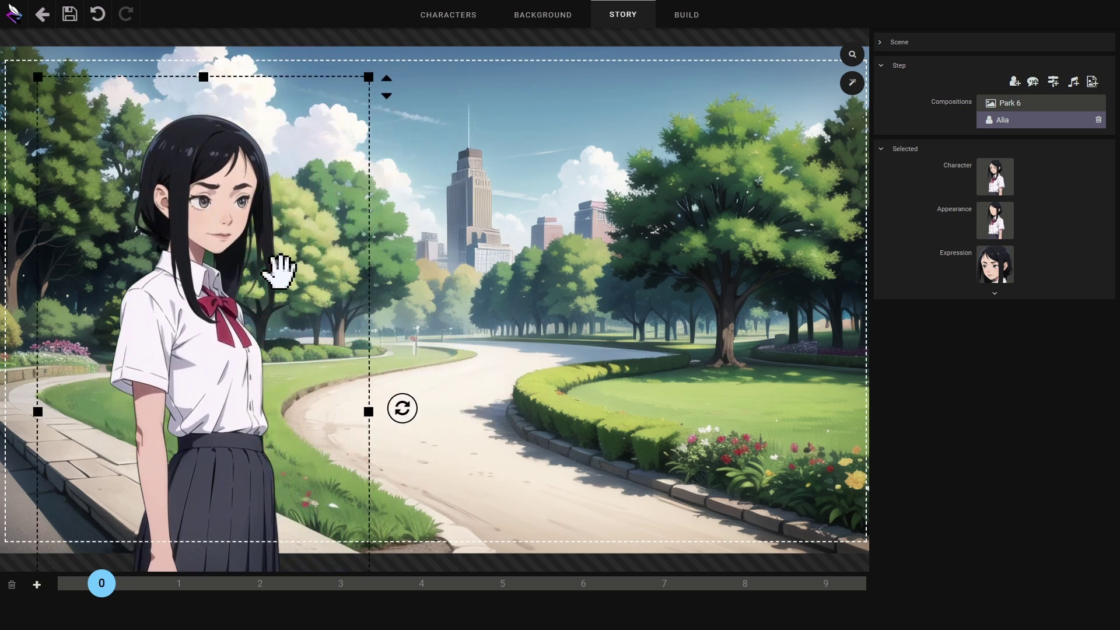
mouse_move(411, 409)
mouse_down()
mouse_move(405, 375)
mouse_move(397, 472)
mouse_move(400, 408)
mouse_up()
drag(200, 344, 357, 362)
drag(535, 420, 500, 388)
click(606, 318)
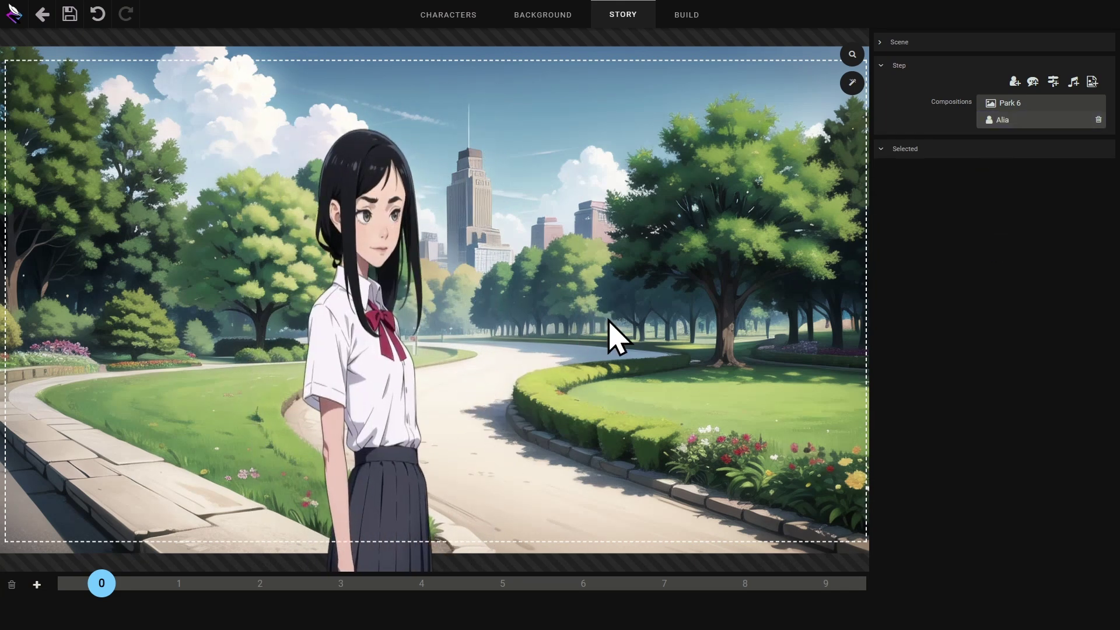
key(ctrl+z)
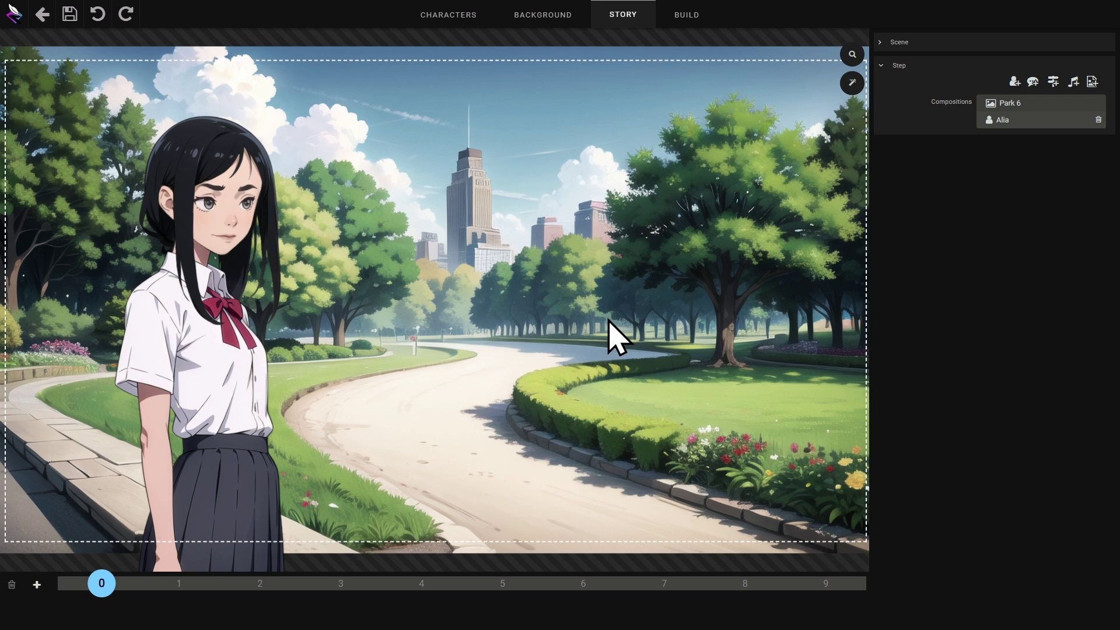
key(ctrl+y)
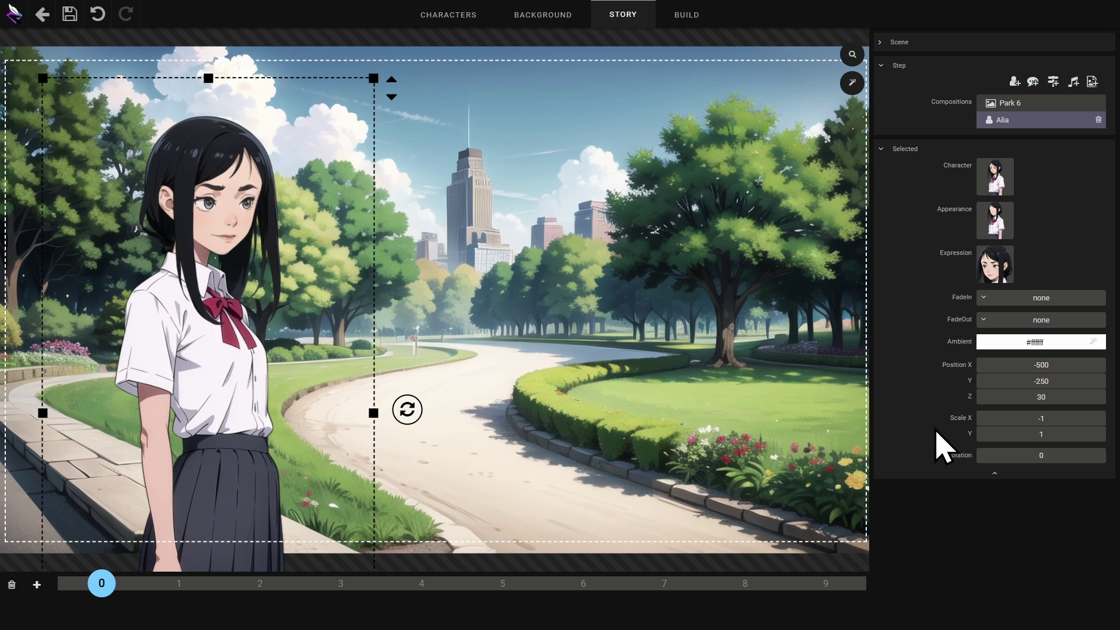
- Keep Alia's ambient colour white (#ffffff) and make her fade in from the left
click(975, 343)
drag(985, 370, 920, 330)
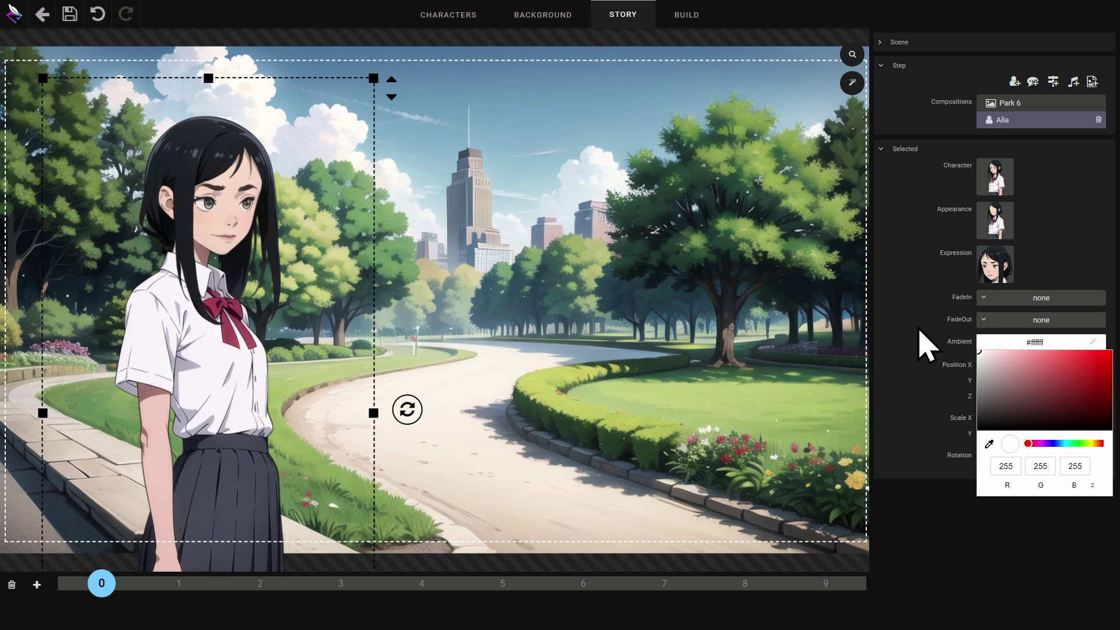
click(920, 331)
click(1004, 297)
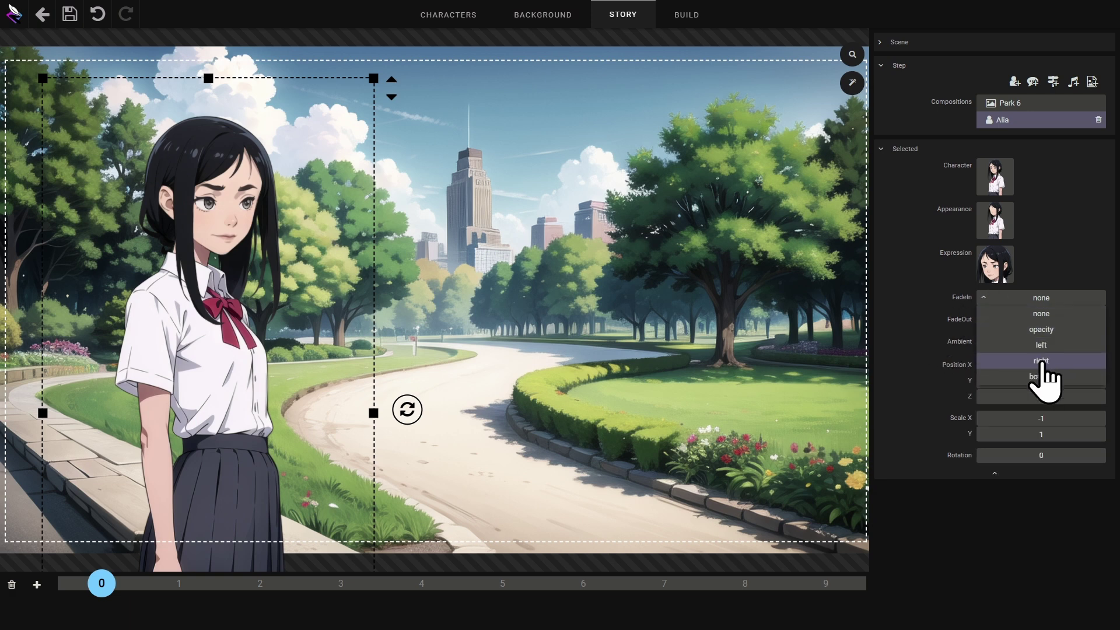
click(1041, 345)
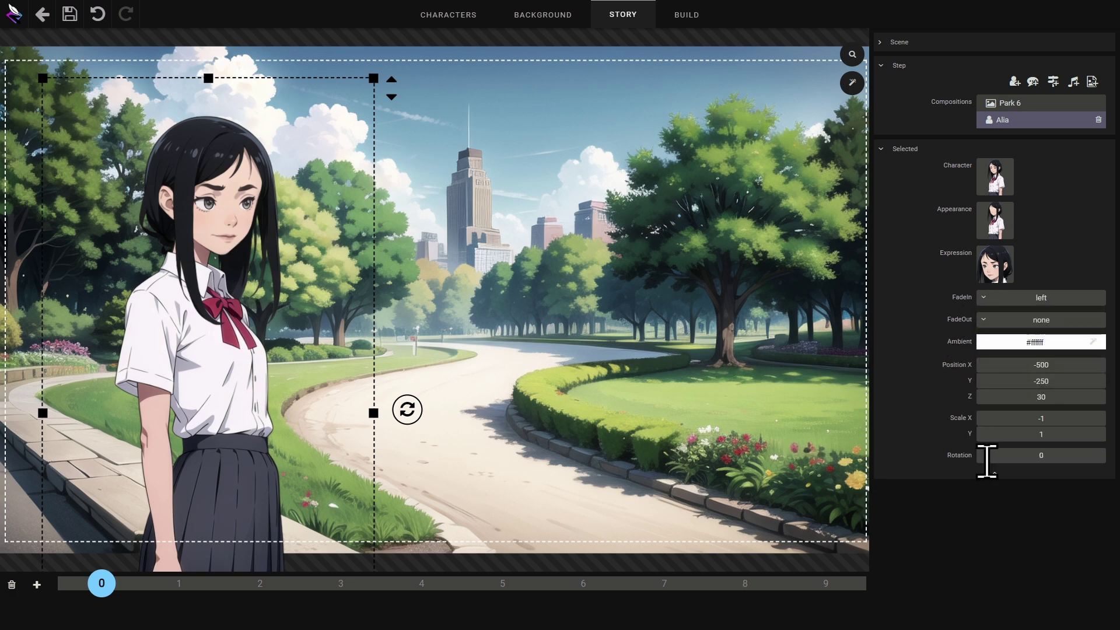
click(995, 474)
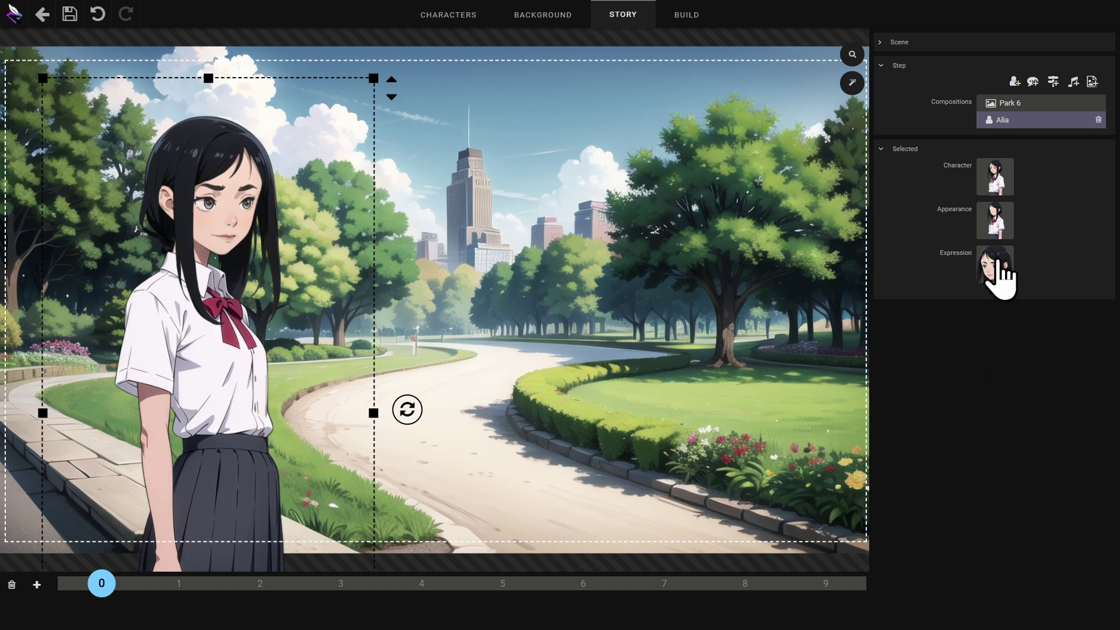
- Add Clement with a happy expression and shift him slightly left
click(1015, 82)
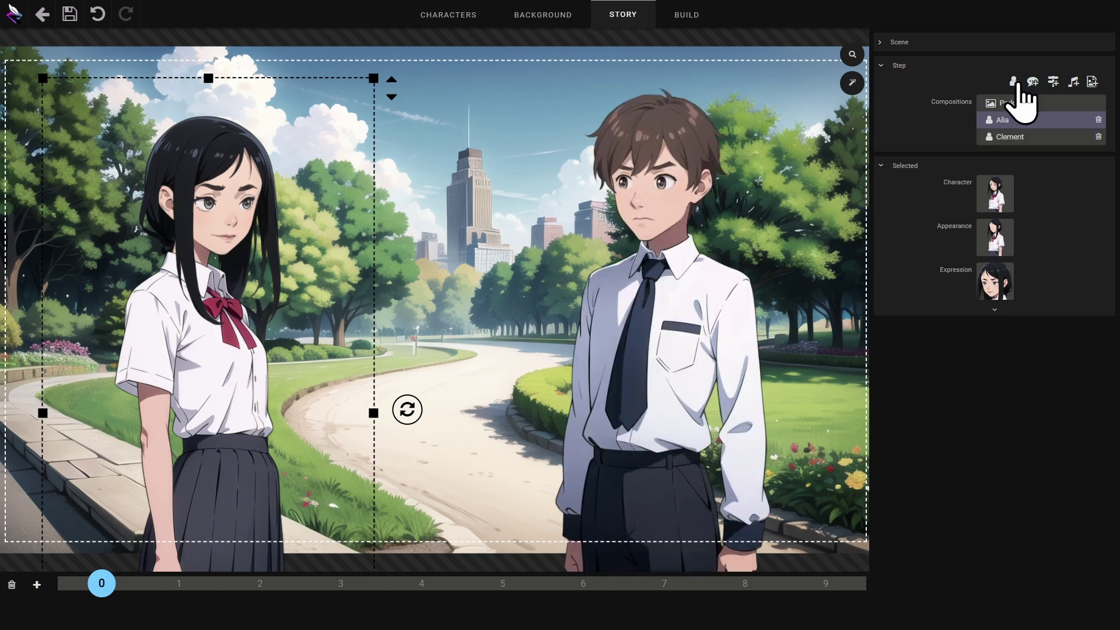
click(1015, 136)
click(998, 286)
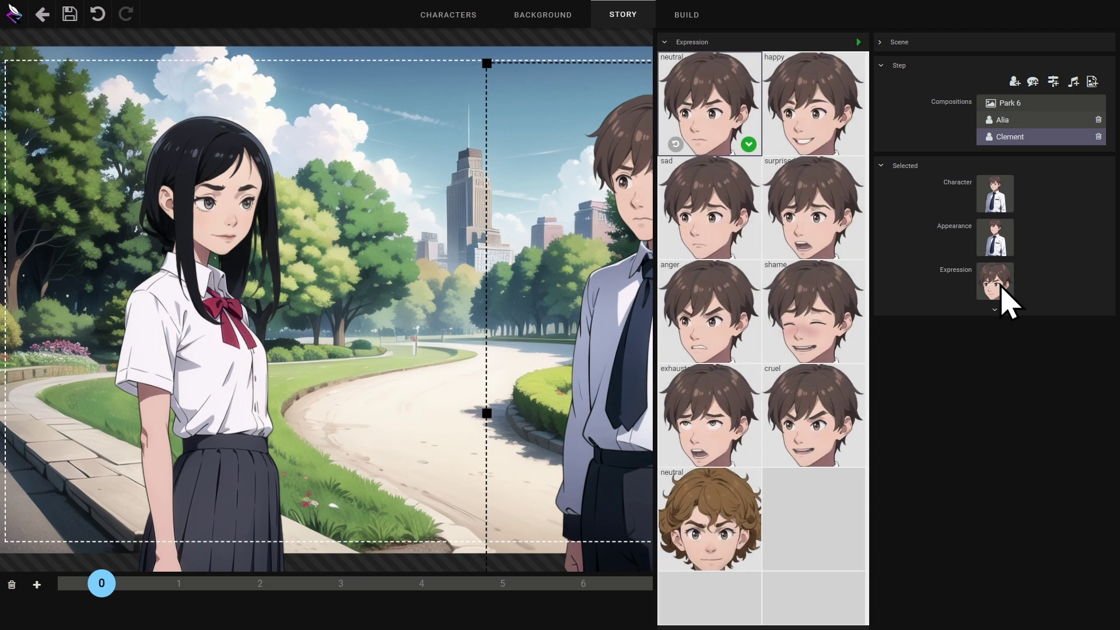
click(816, 125)
click(852, 145)
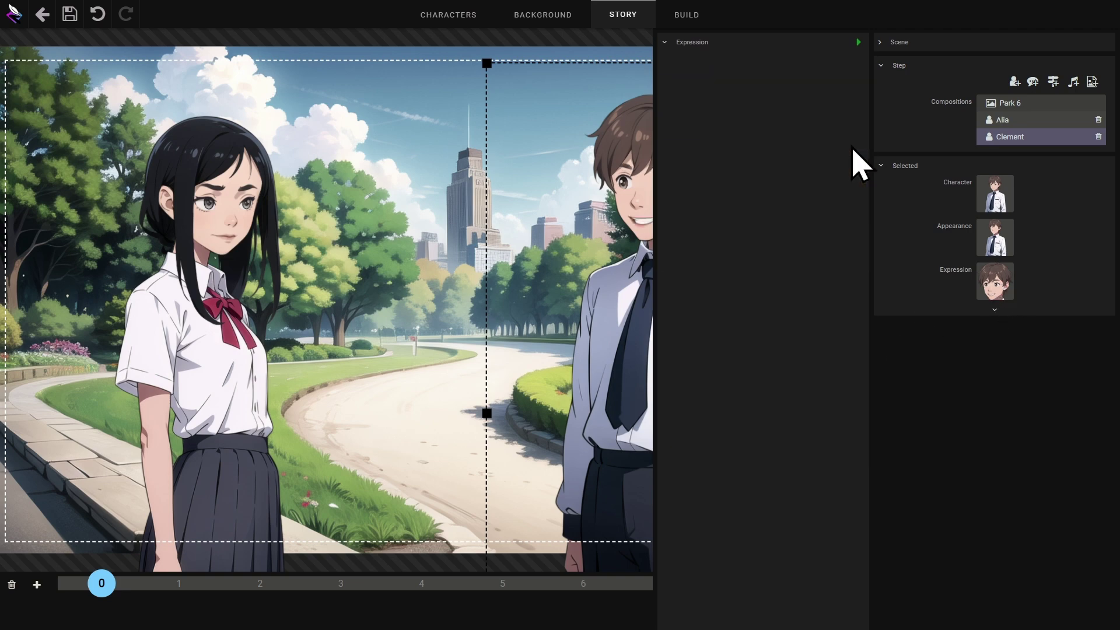
drag(700, 332, 666, 335)
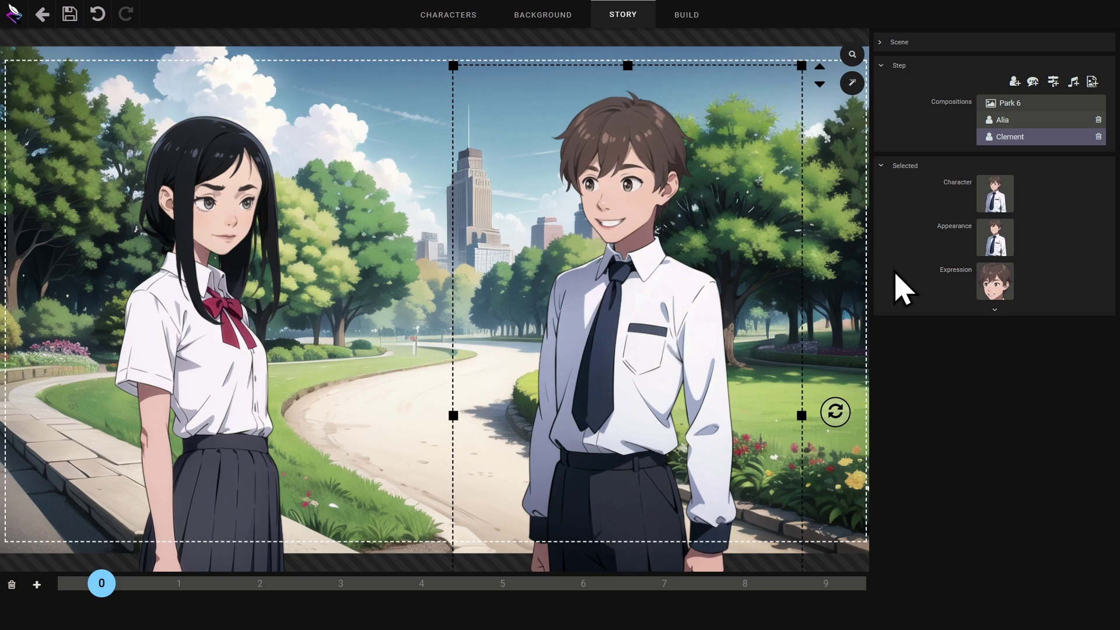
click(1015, 83)
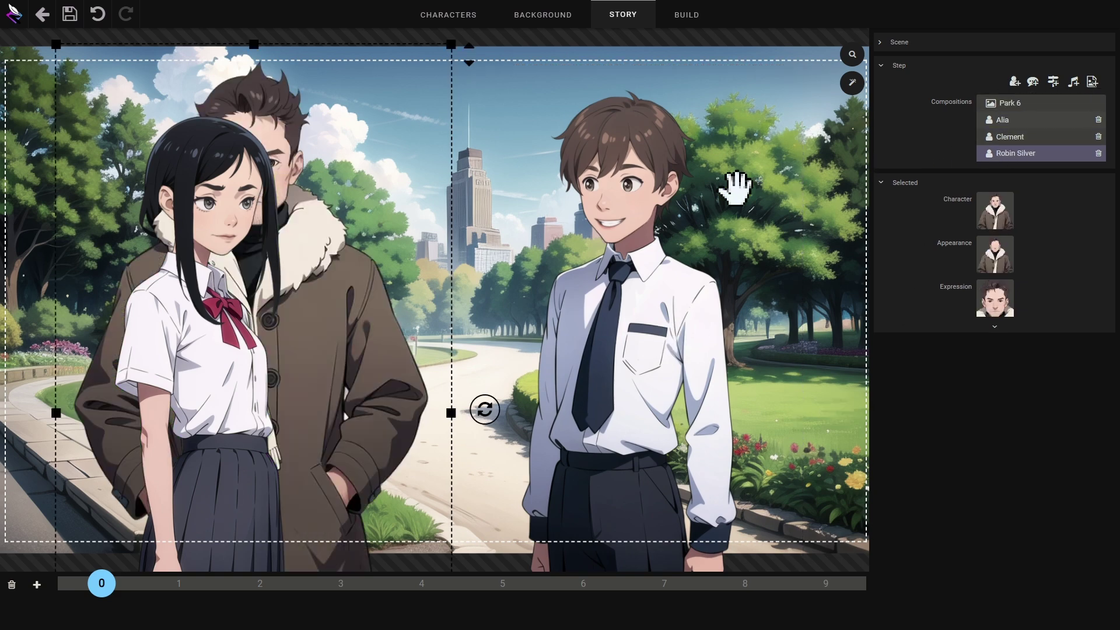
drag(308, 279, 467, 279)
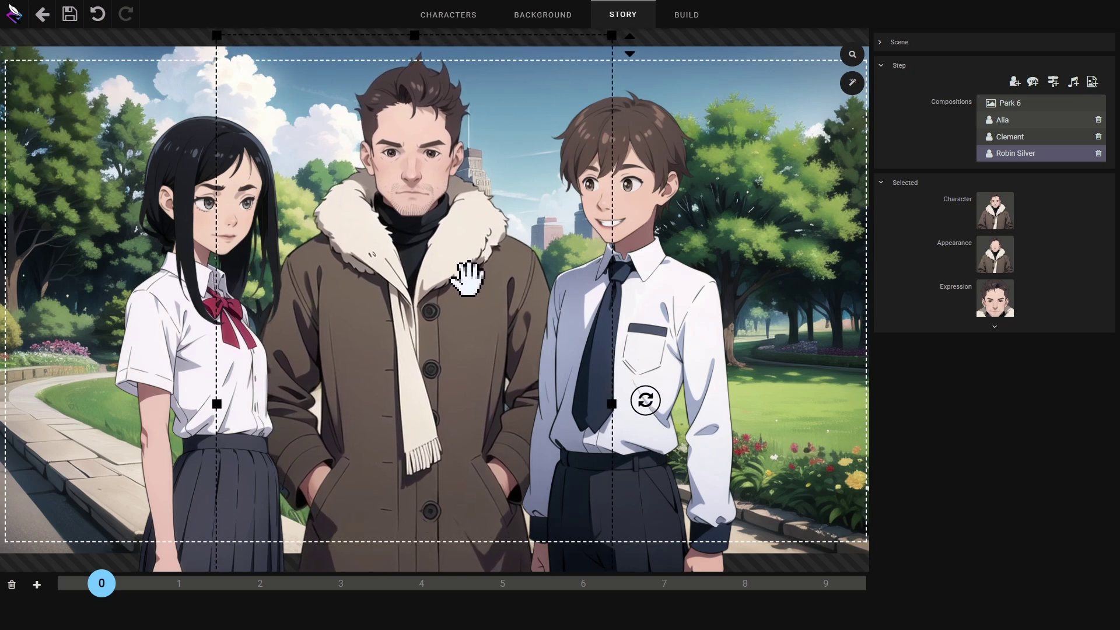
click(1098, 153)
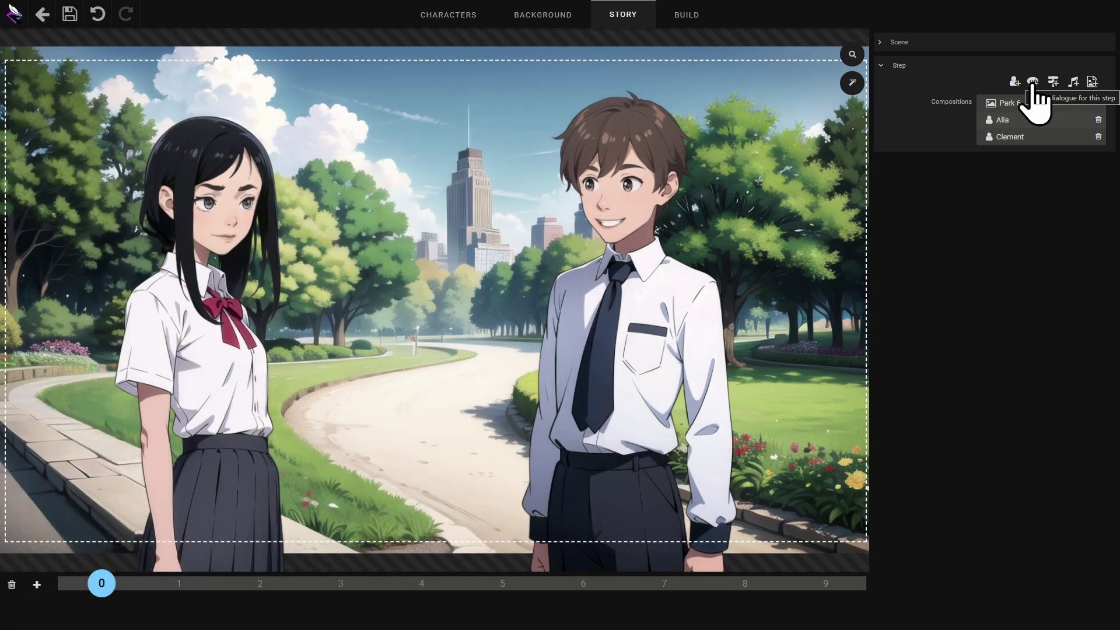
- Add a dialogue box reading 'Hi Clement ! How are you? We didn't see you this morning.'
click(1032, 84)
click(225, 463)
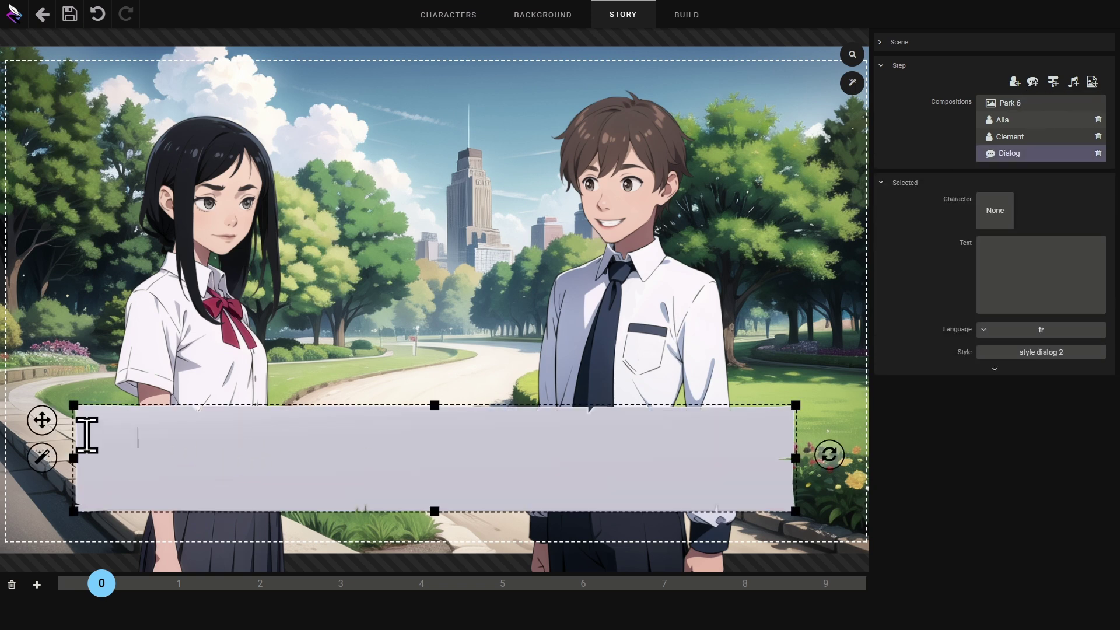
drag(36, 415, 124, 401)
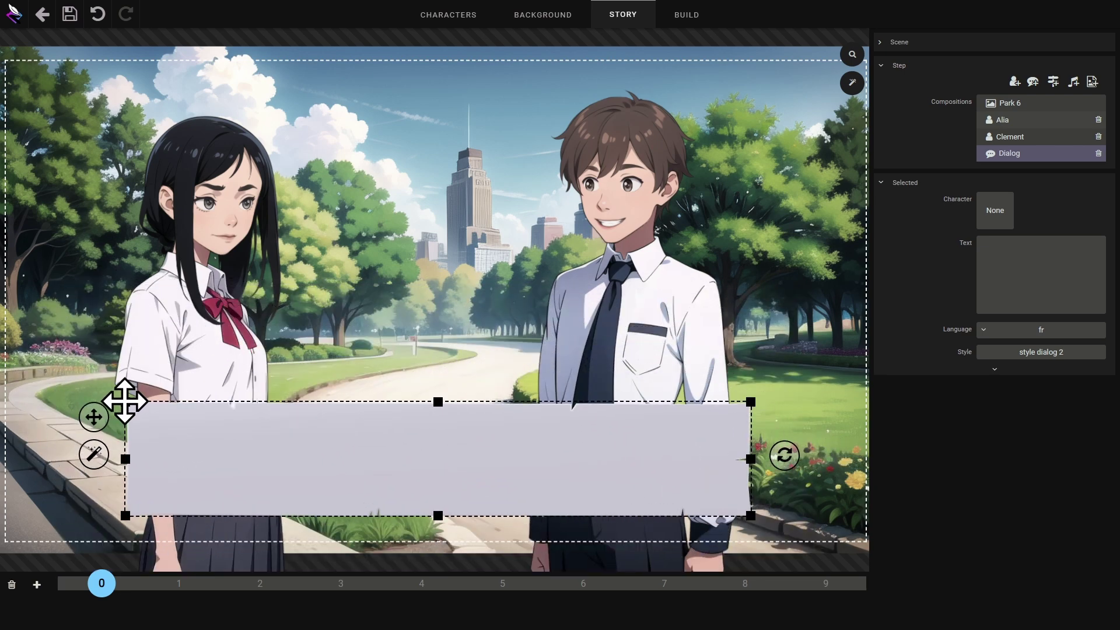
mouse_move(782, 453)
mouse_down()
mouse_move(768, 368)
mouse_move(773, 519)
mouse_move(782, 442)
mouse_move(788, 459)
mouse_up()
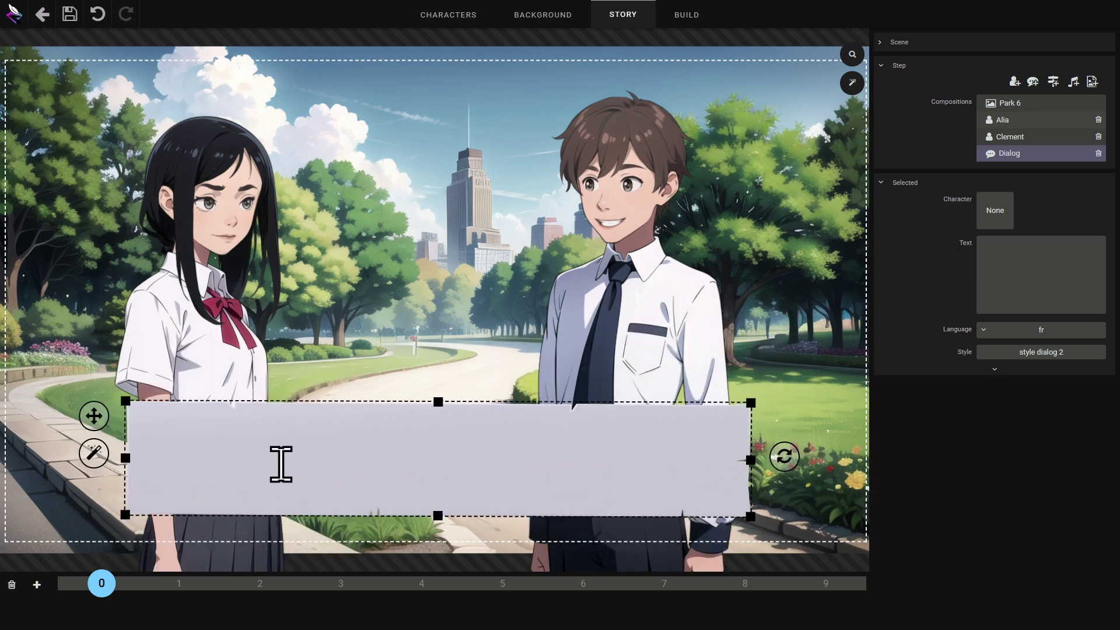
click(93, 455)
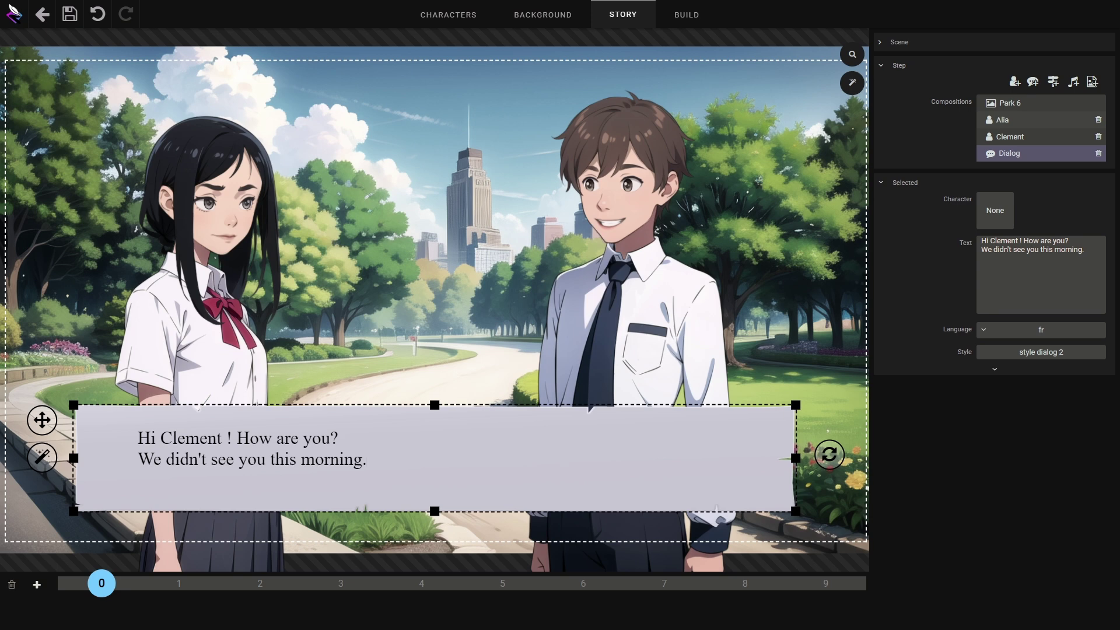
- Make Alia the speaker of the line
click(991, 211)
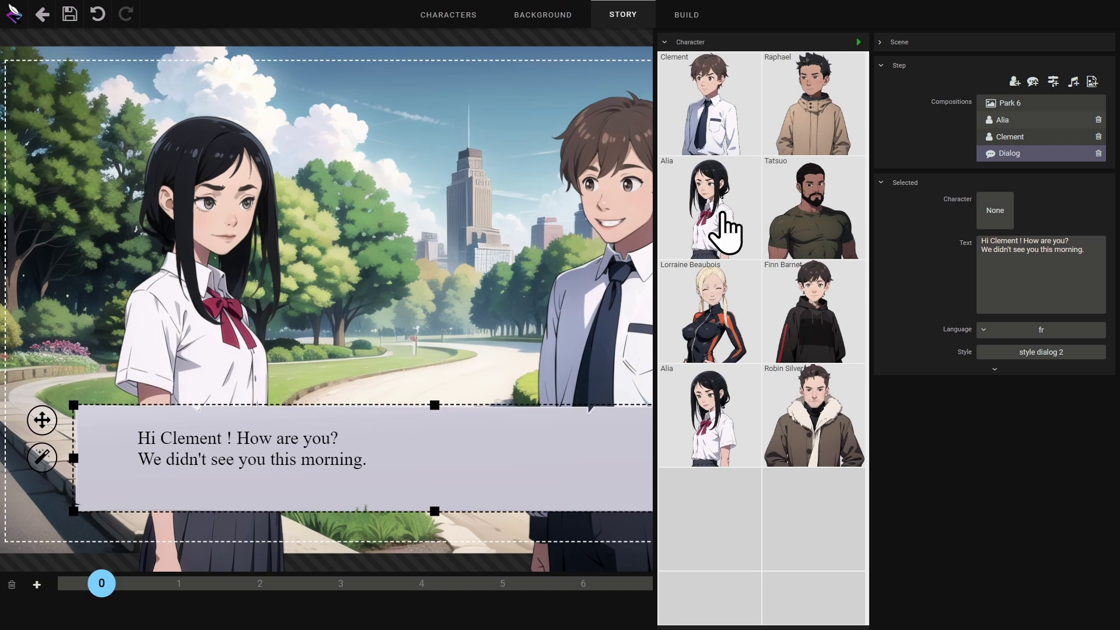
click(723, 230)
click(770, 274)
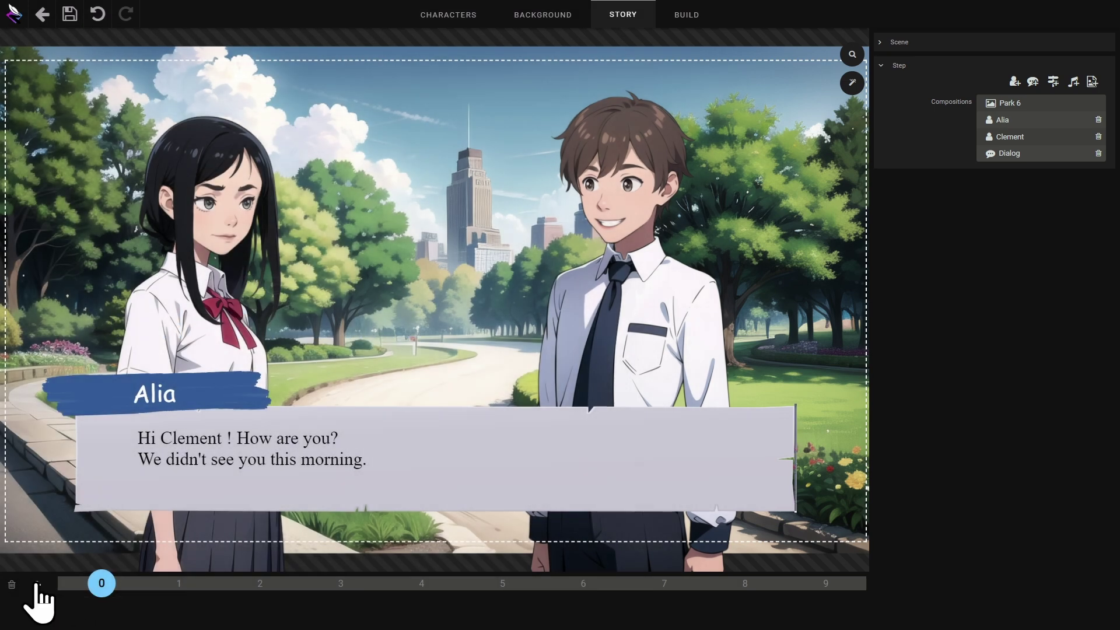
- Add step 1 with the line 'I'm fine. I forgot to charge my phone. No alarm this morning...'
click(36, 583)
click(116, 455)
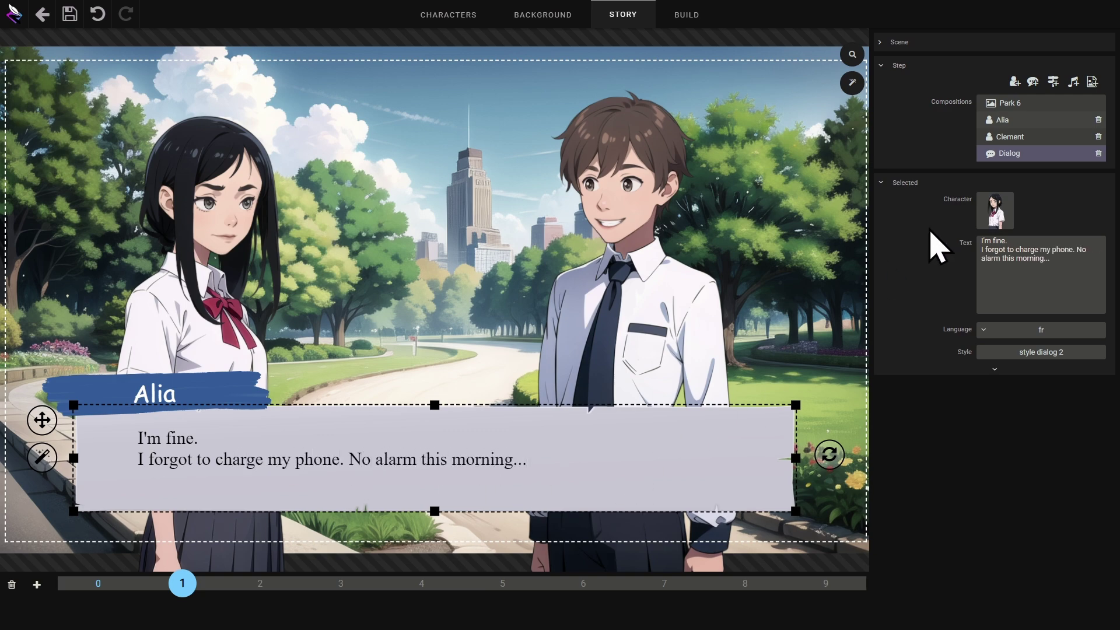
click(994, 212)
- Make Clement the speaker and give him the shame expression
click(747, 147)
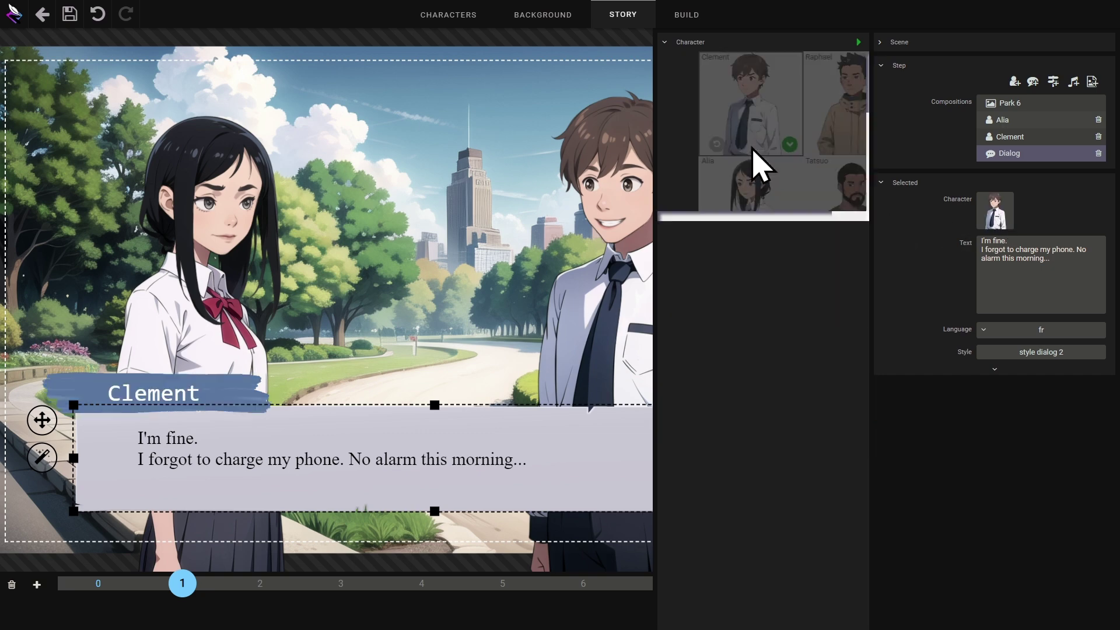
click(665, 188)
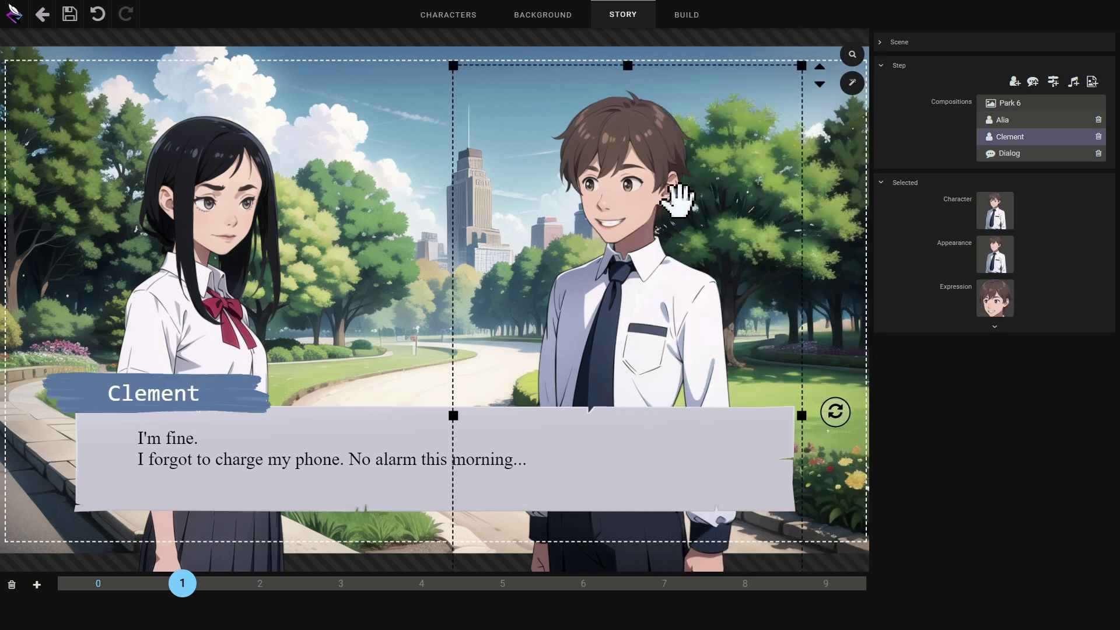
click(993, 296)
click(824, 228)
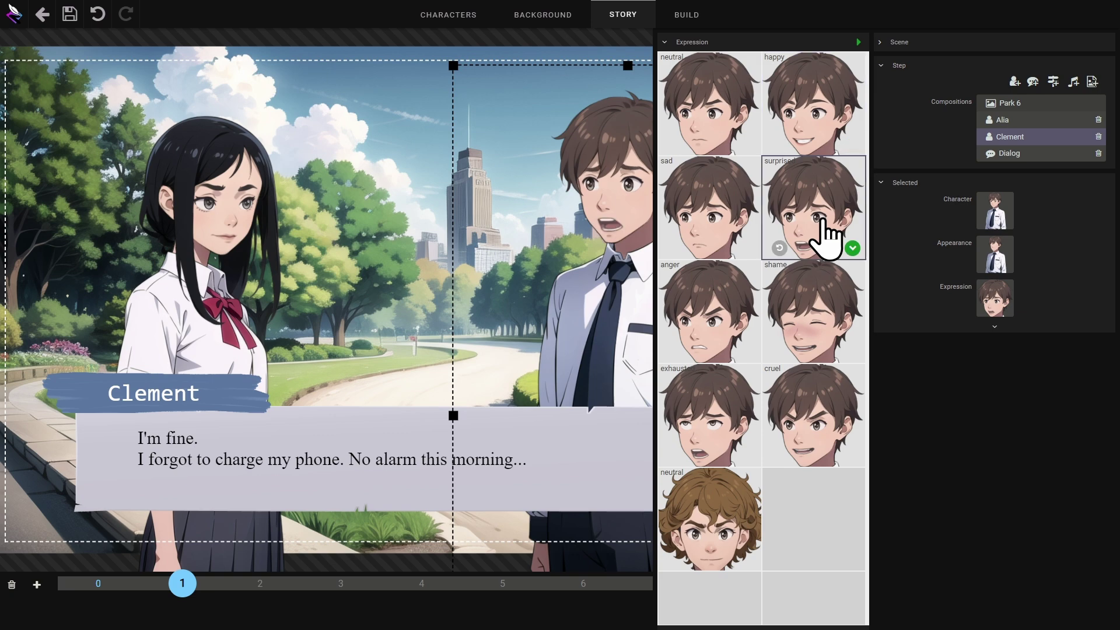
click(798, 334)
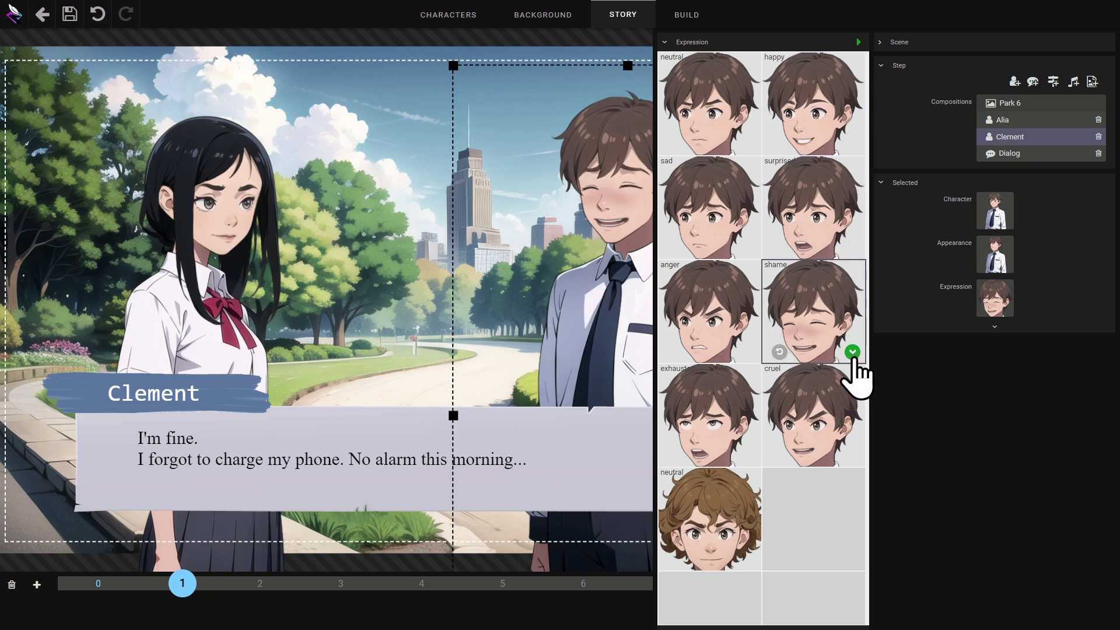
click(852, 351)
- Change Alia's expression to sad
click(195, 242)
click(994, 304)
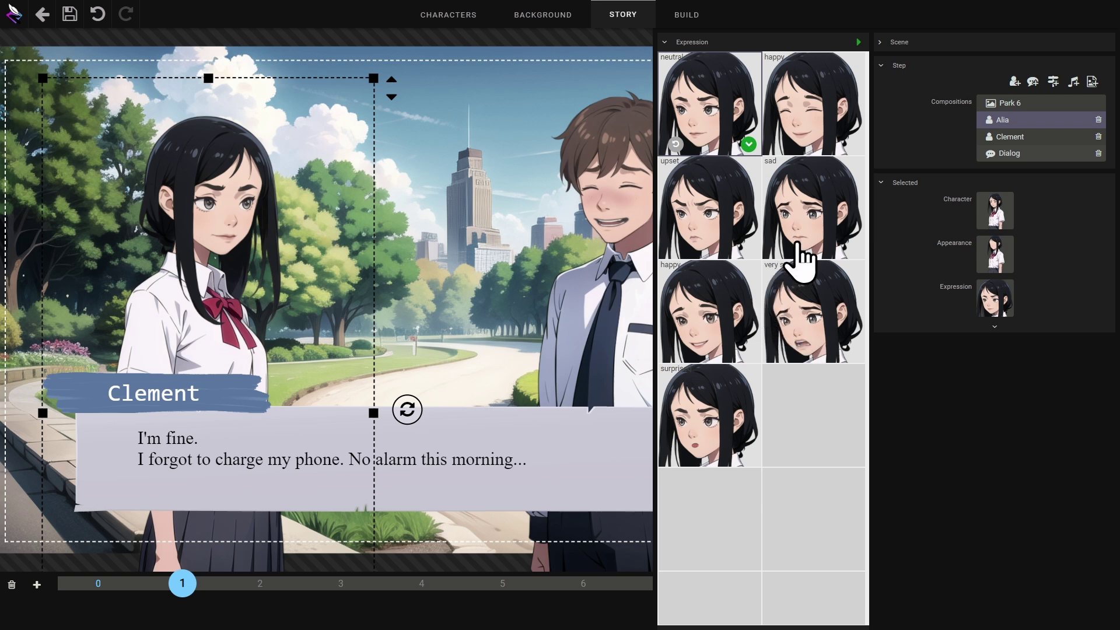
click(800, 243)
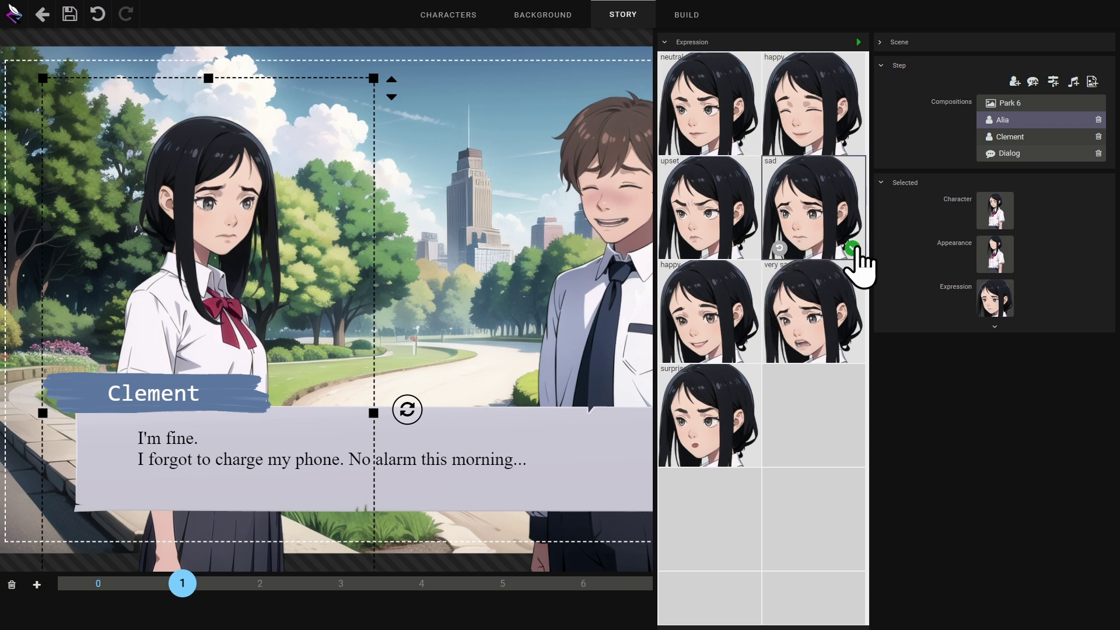
click(853, 249)
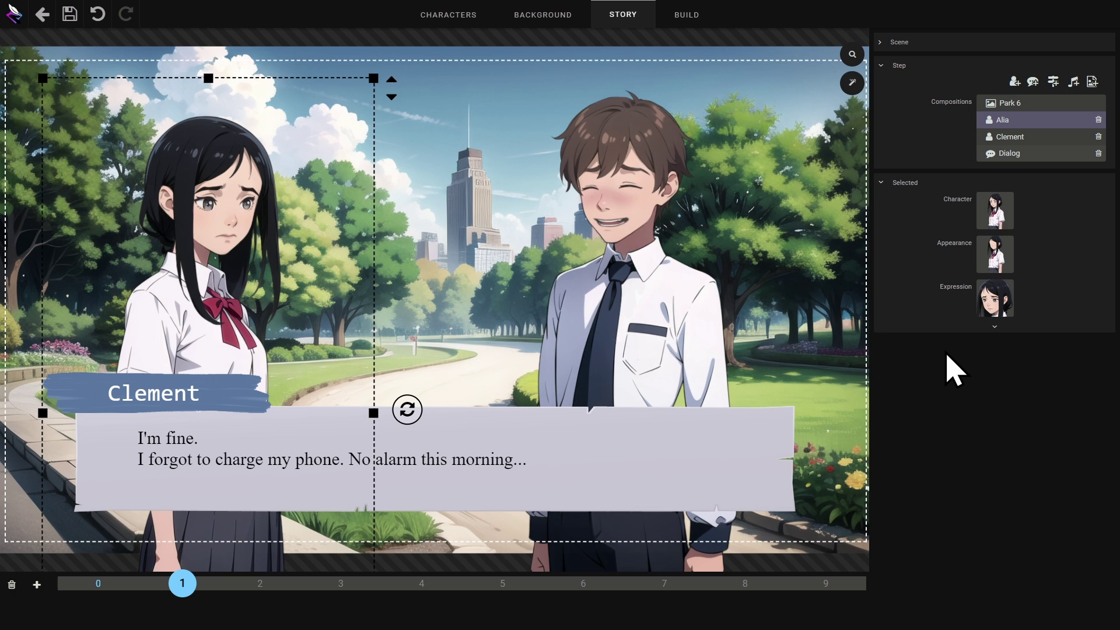
click(823, 342)
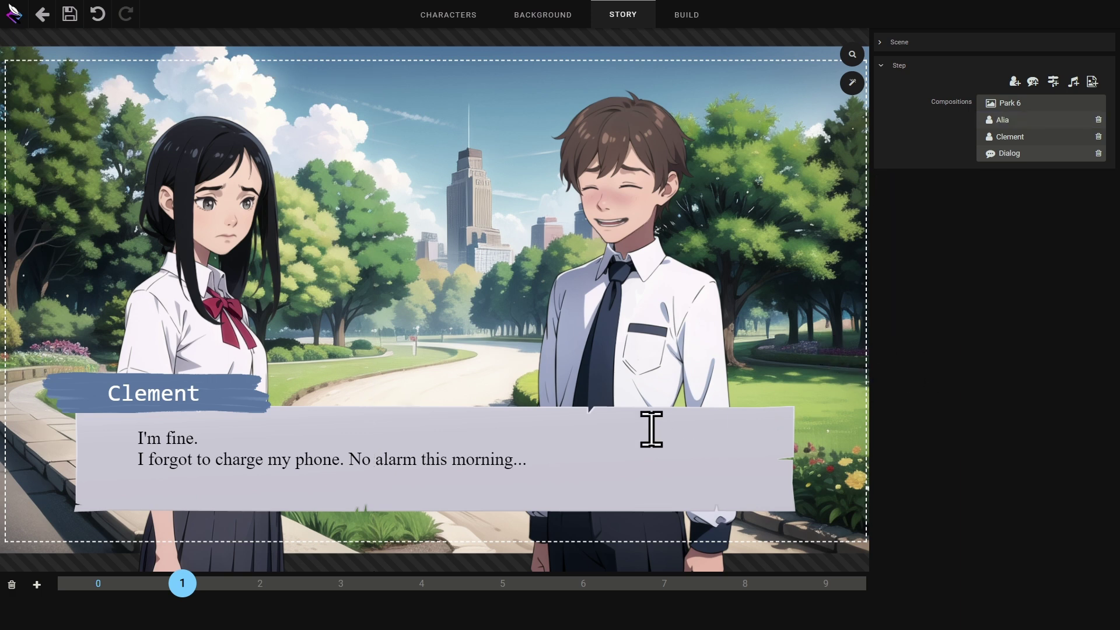
- Add step 2 with Alia speaking 'Blbla blabla ...'
click(37, 584)
click(137, 447)
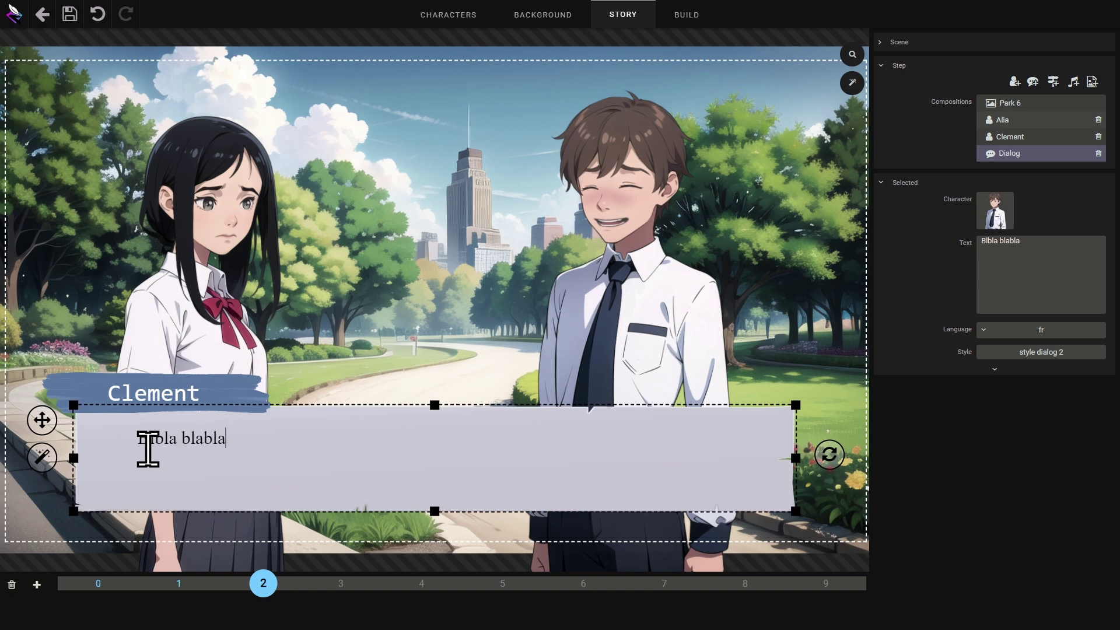
click(995, 210)
click(724, 233)
click(747, 246)
- Set Clement's expression to neutral after trying exhausted, surprise and happy
click(689, 367)
click(995, 299)
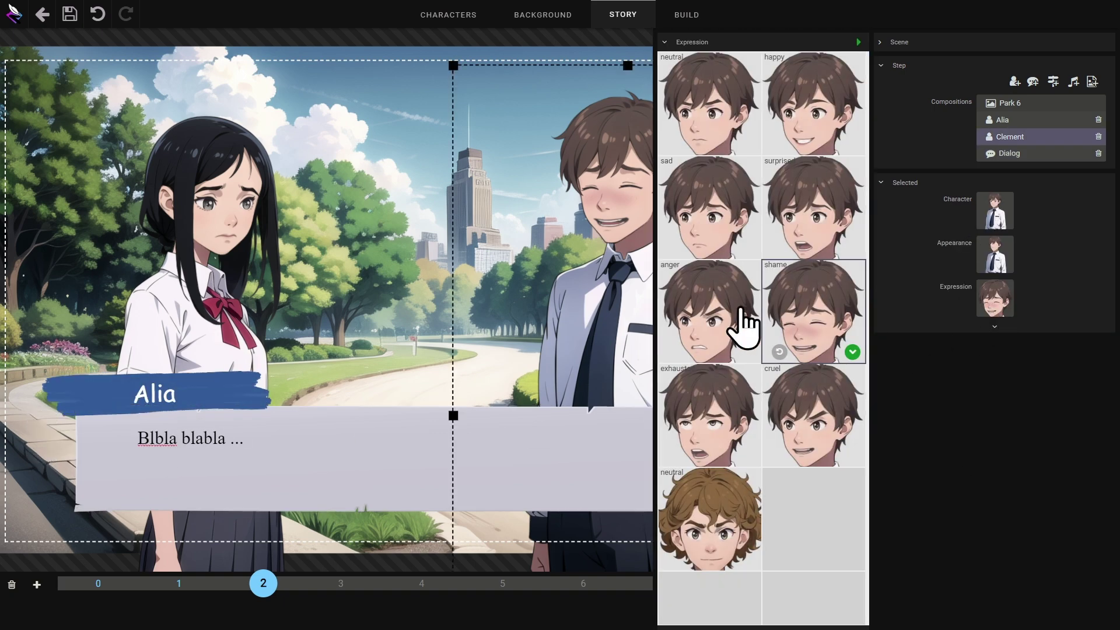
click(736, 449)
click(809, 233)
click(822, 131)
click(738, 131)
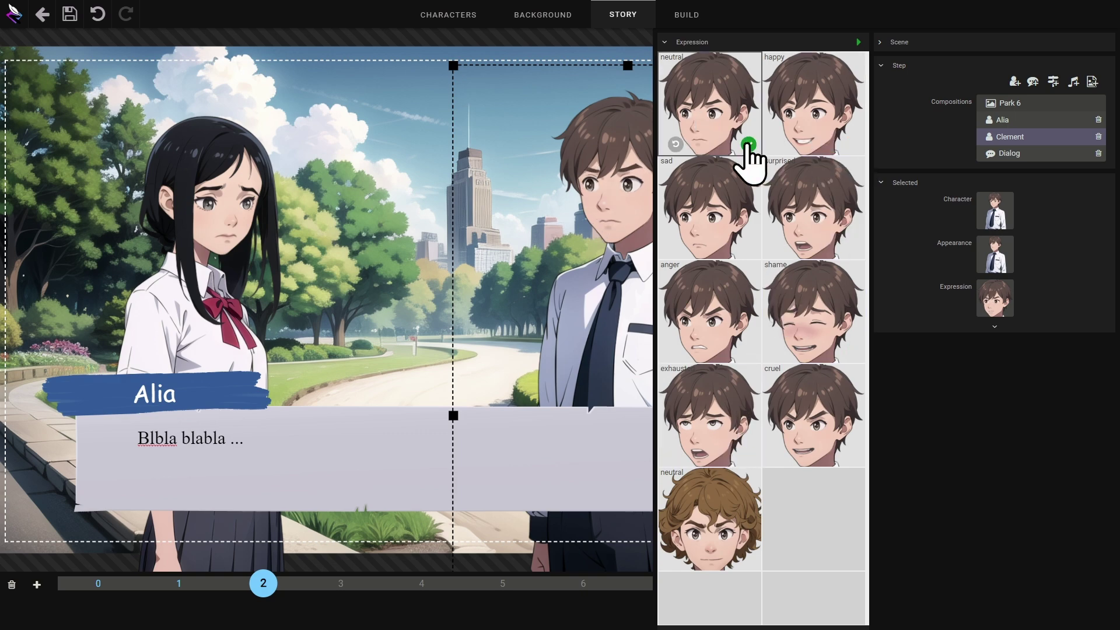
click(747, 144)
- Give Alia the happy expression, then check the earlier steps on the timeline
click(210, 201)
click(995, 298)
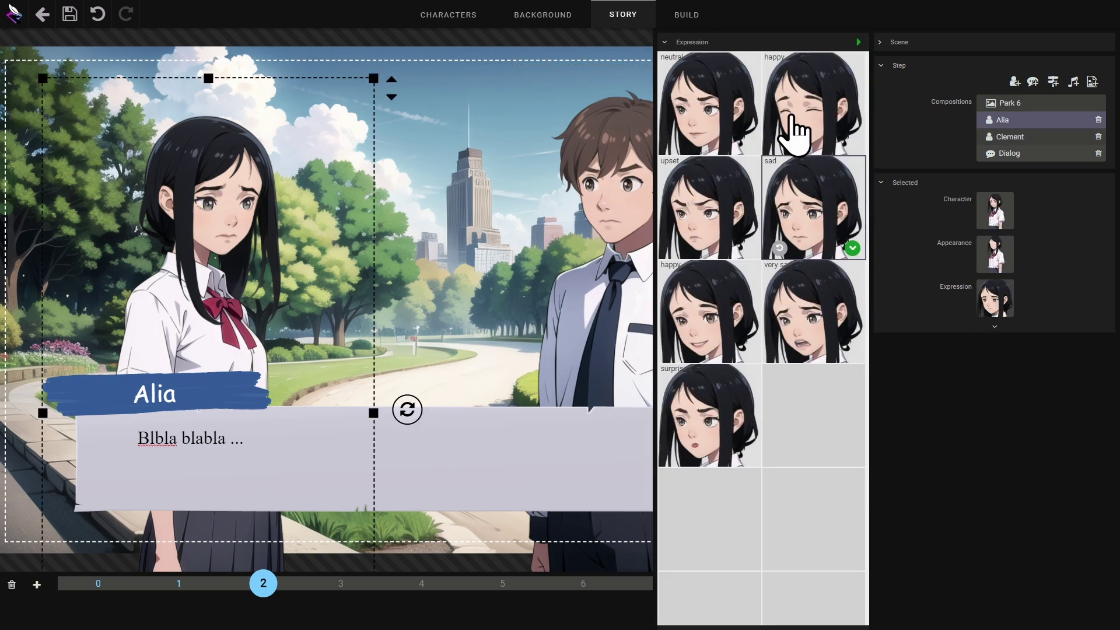
click(796, 128)
click(851, 145)
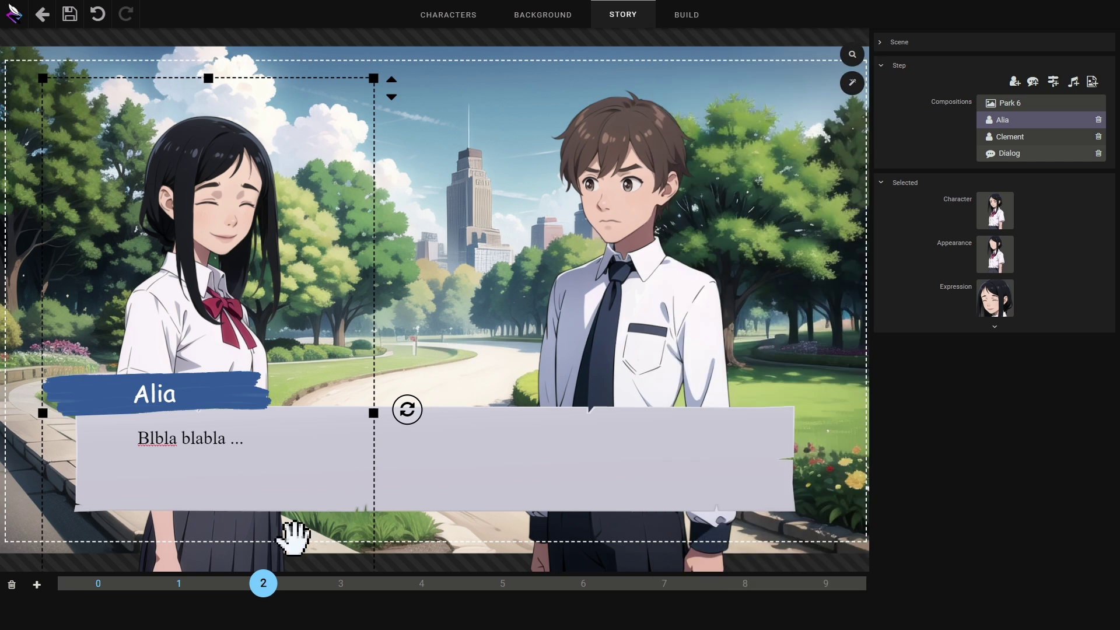
drag(263, 583, 160, 577)
drag(219, 569, 262, 586)
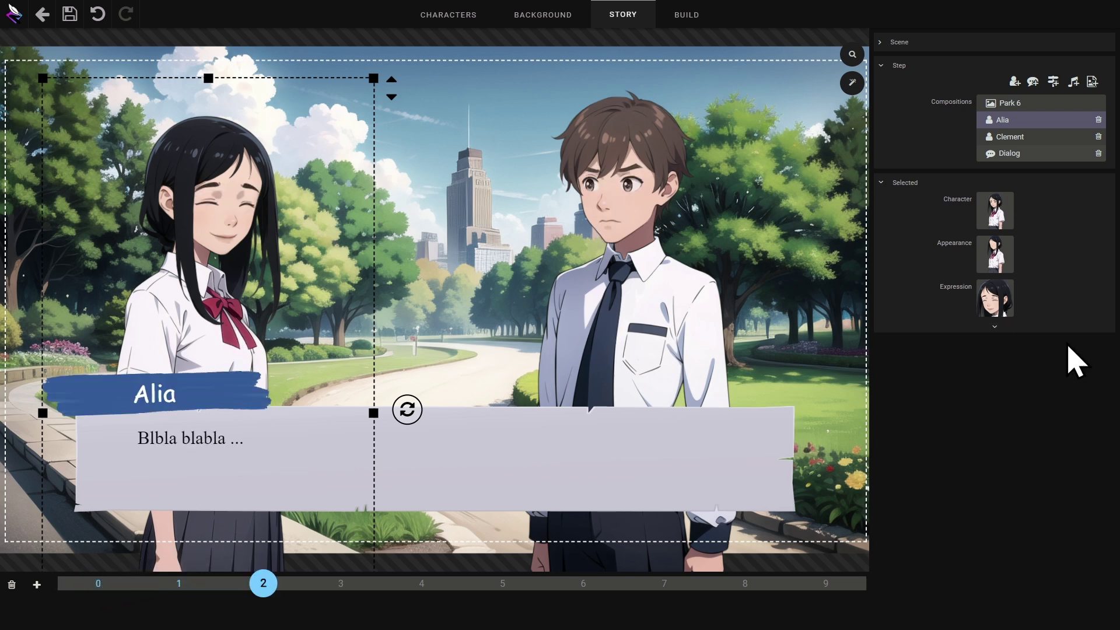
- Set Alia's FadeIn to left in step 2
click(994, 327)
click(1008, 331)
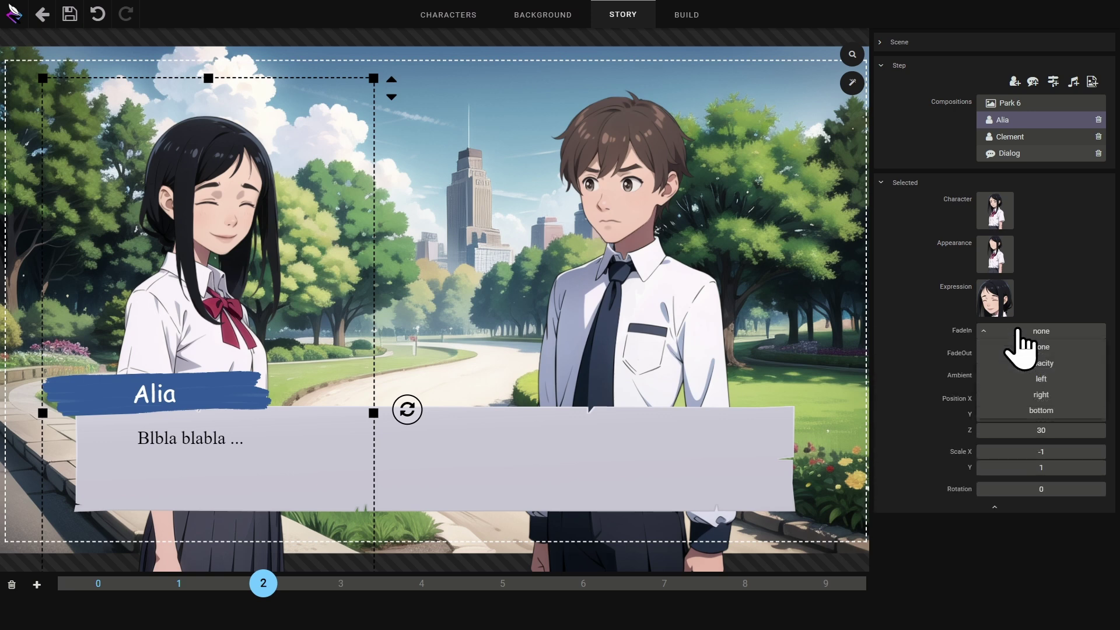
click(1063, 380)
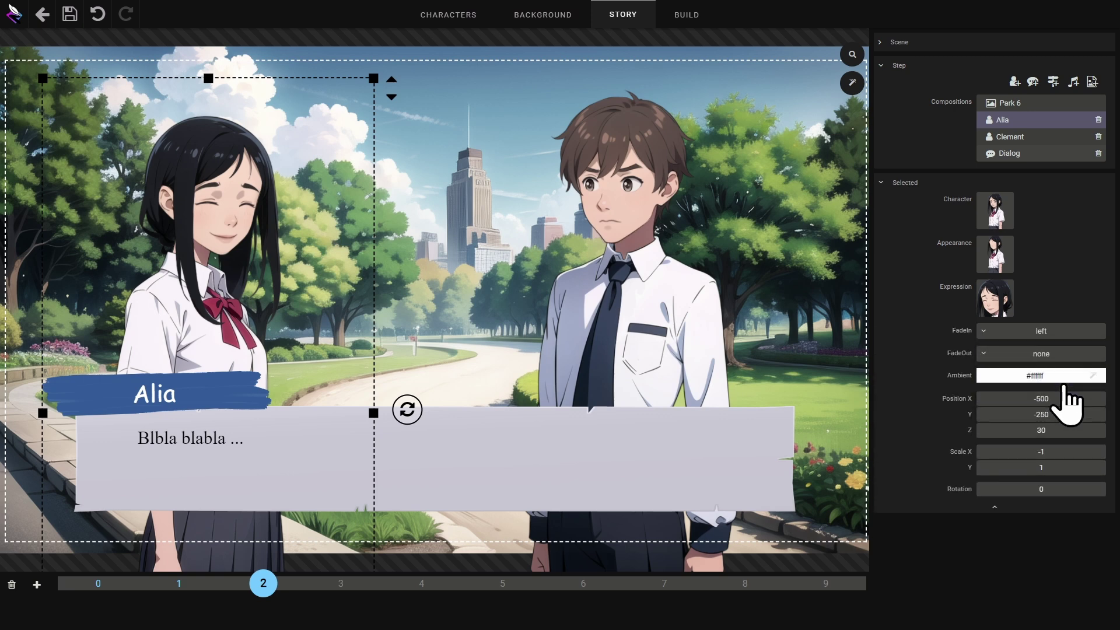
- Set Clement's FadeOut to left in step 2
click(694, 336)
click(1044, 354)
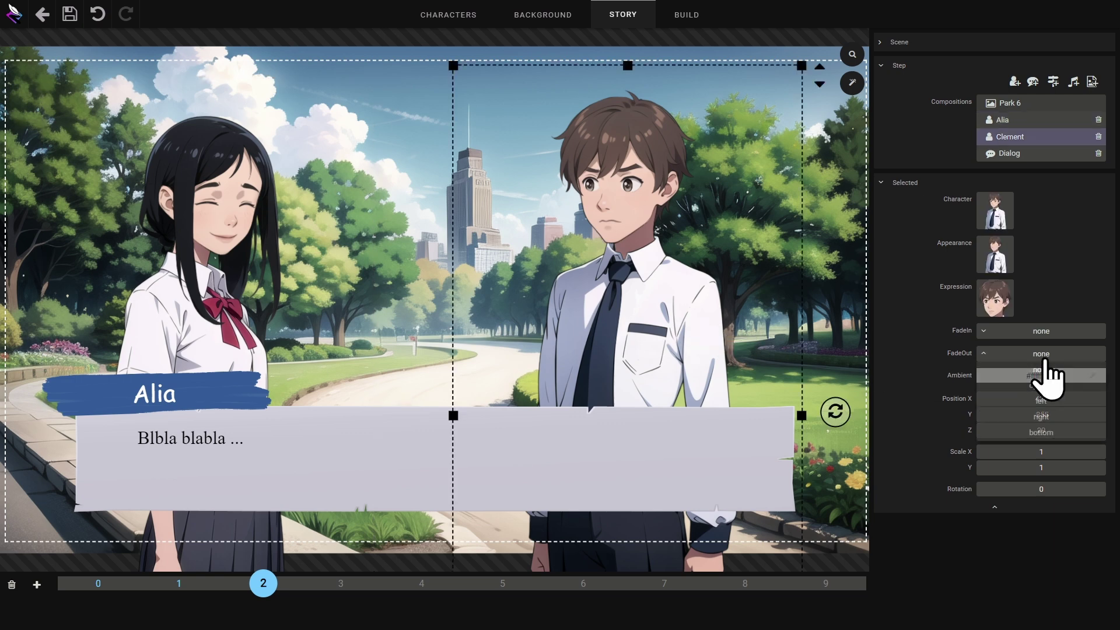
click(1056, 404)
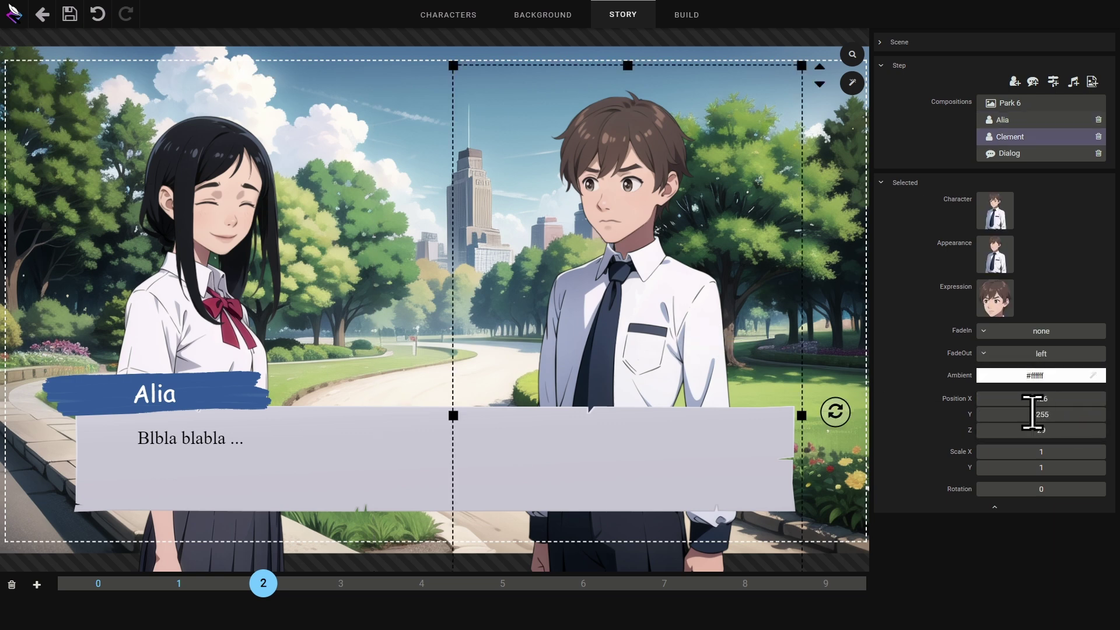
click(995, 516)
click(843, 344)
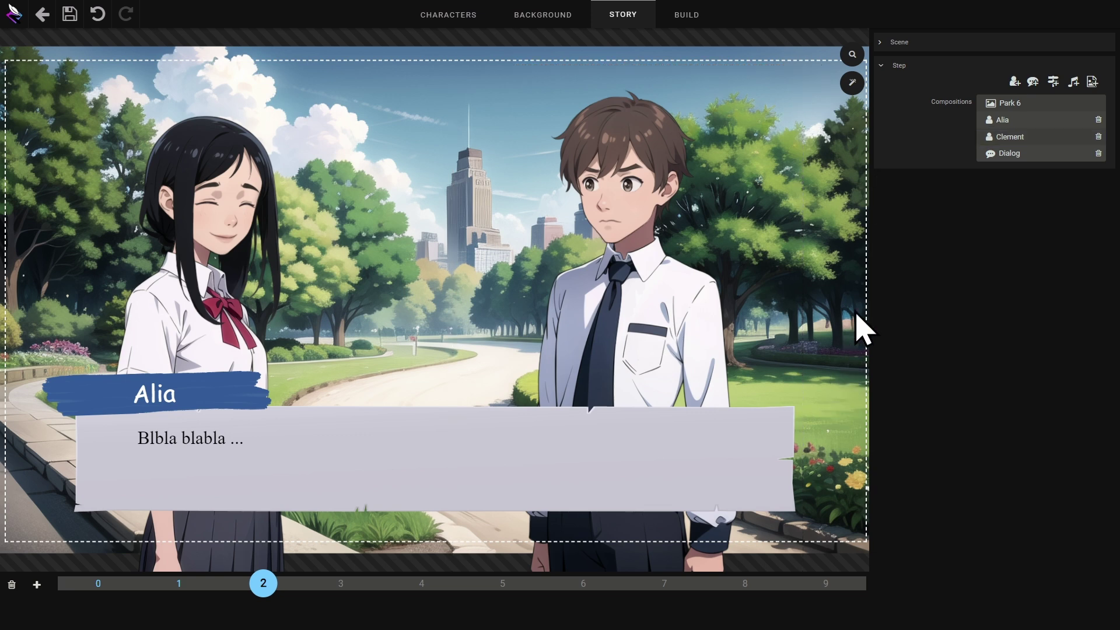
click(1074, 82)
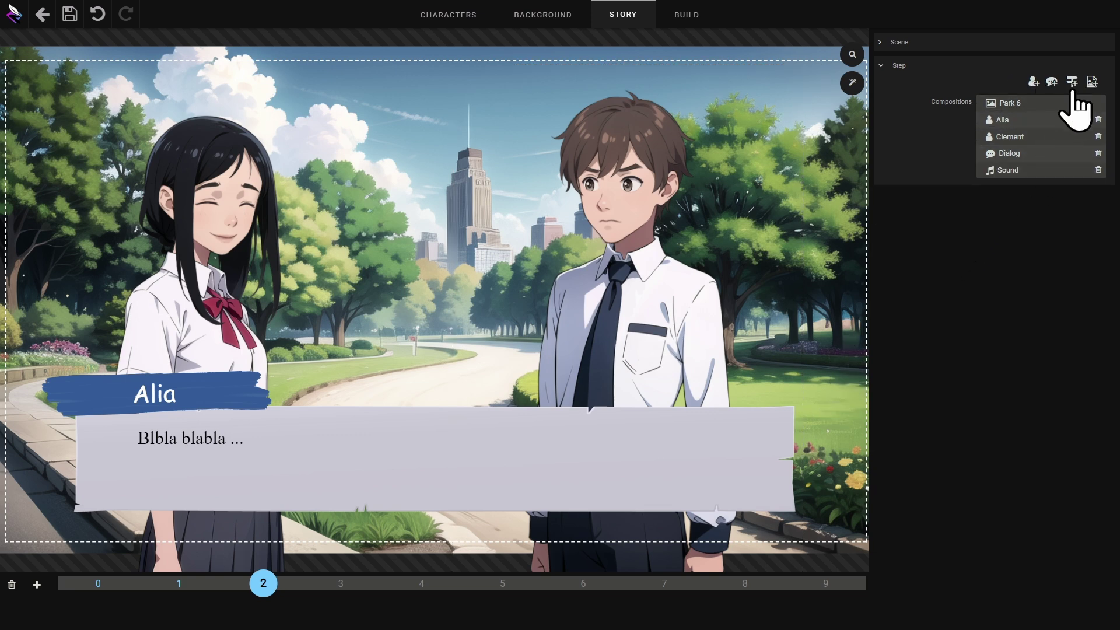
click(1035, 171)
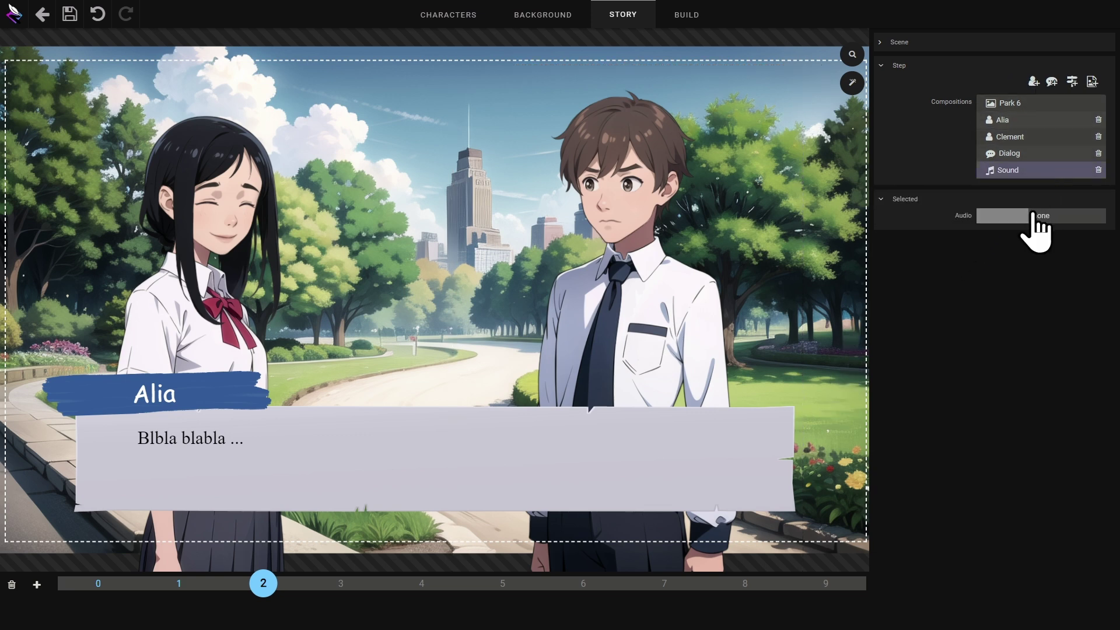
click(1041, 216)
click(1042, 216)
click(650, 148)
click(645, 132)
click(645, 131)
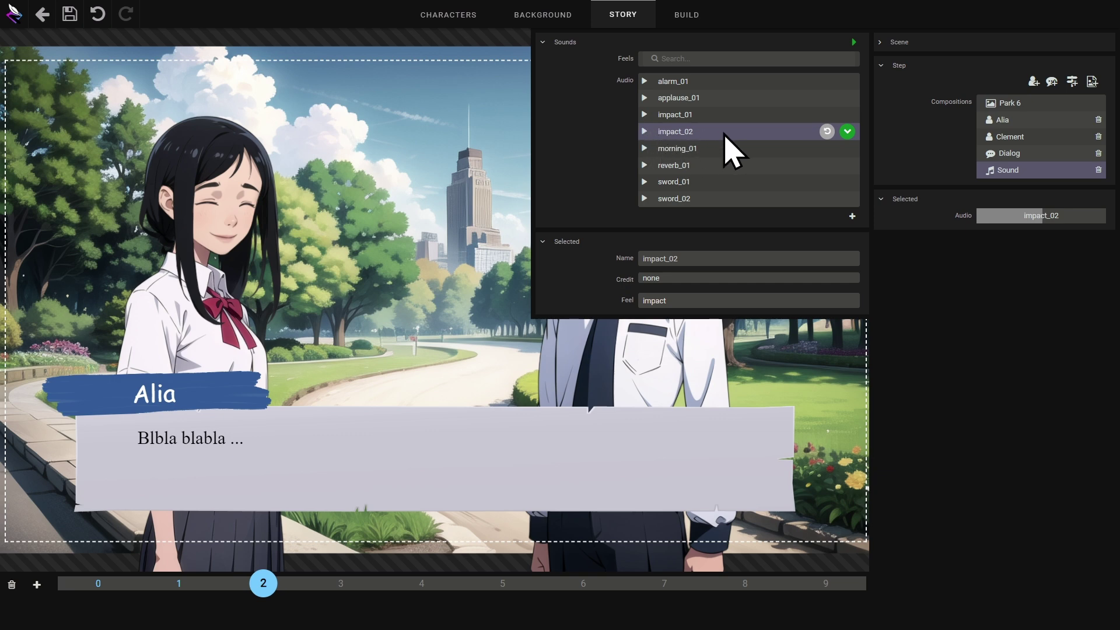
click(847, 131)
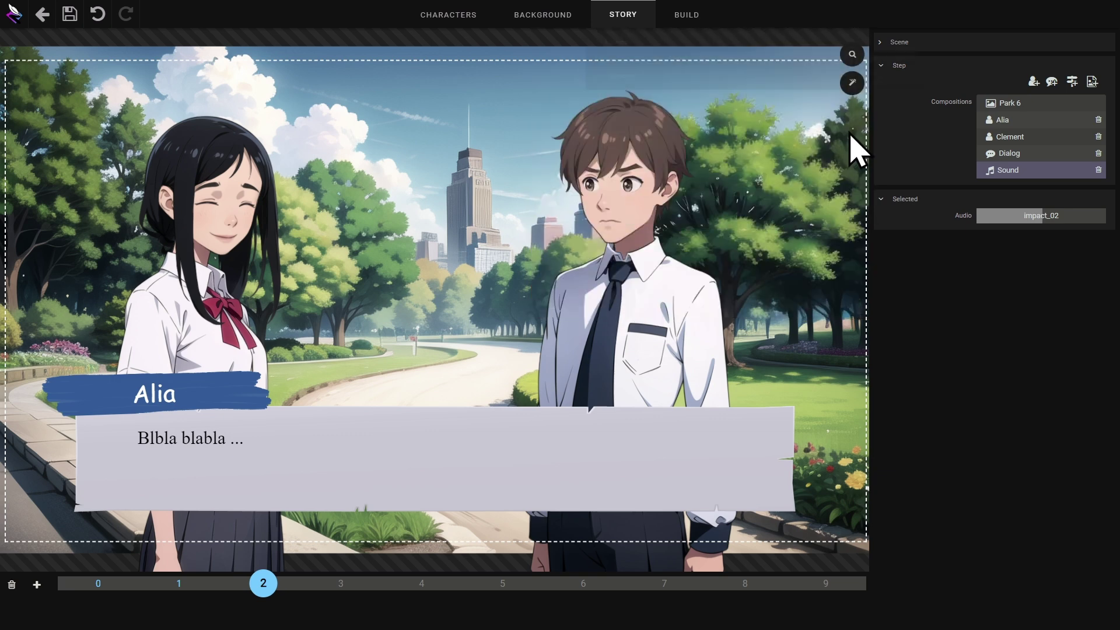
drag(1007, 223, 1039, 226)
click(1099, 170)
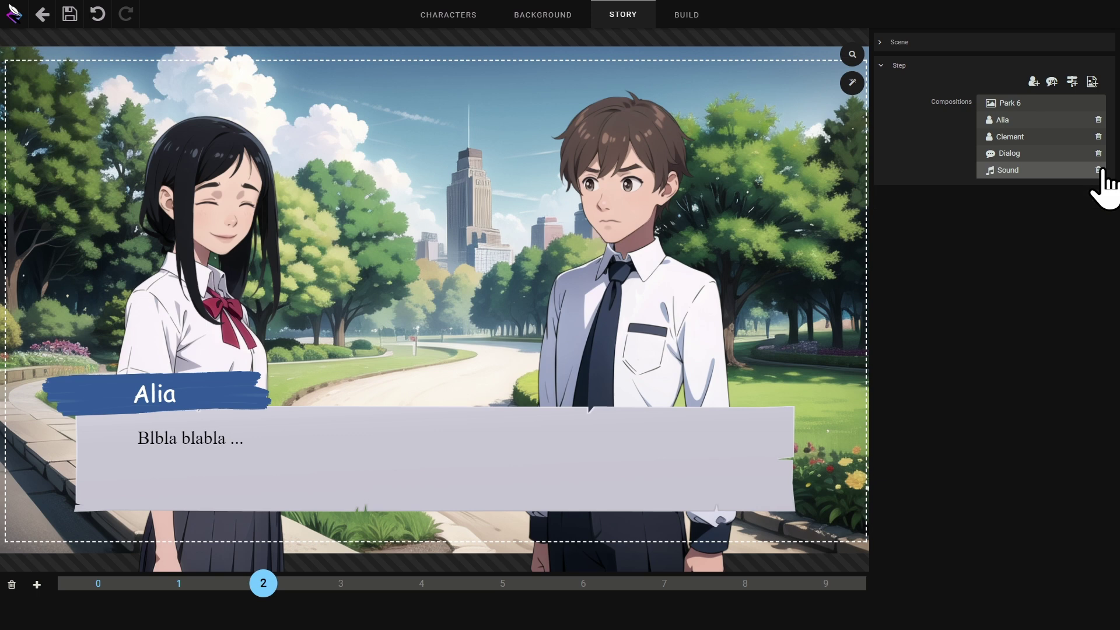
click(1099, 169)
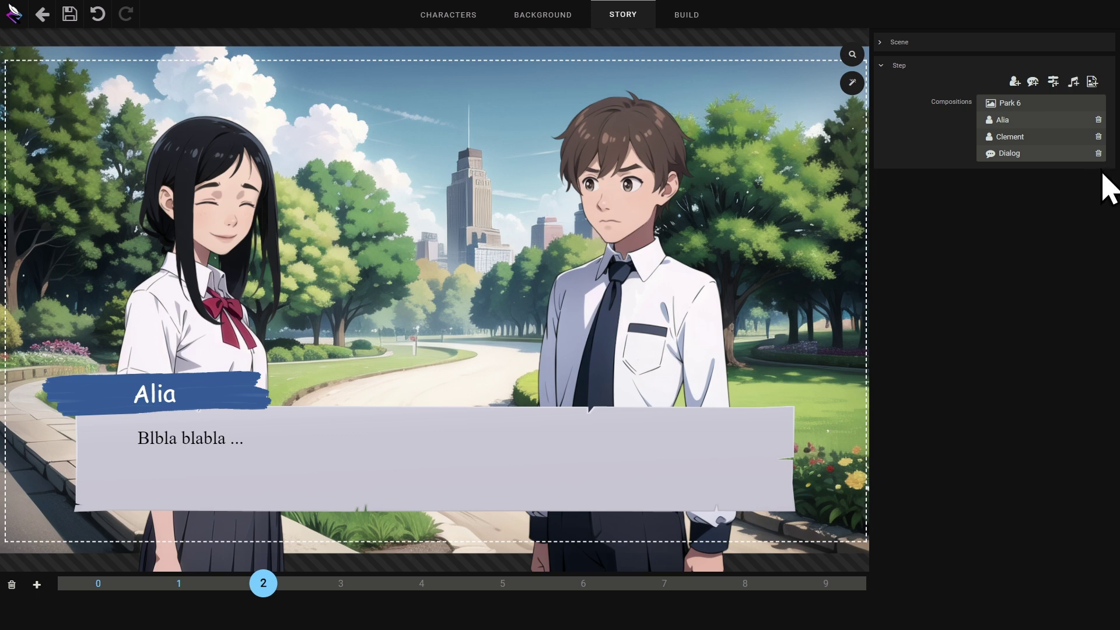
click(69, 14)
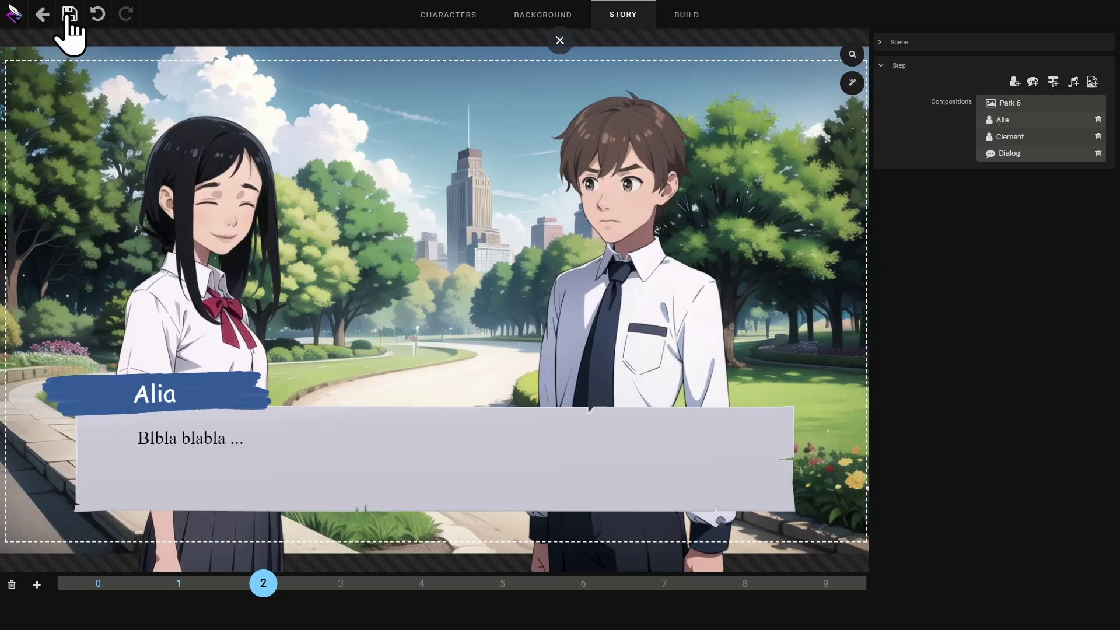
click(41, 16)
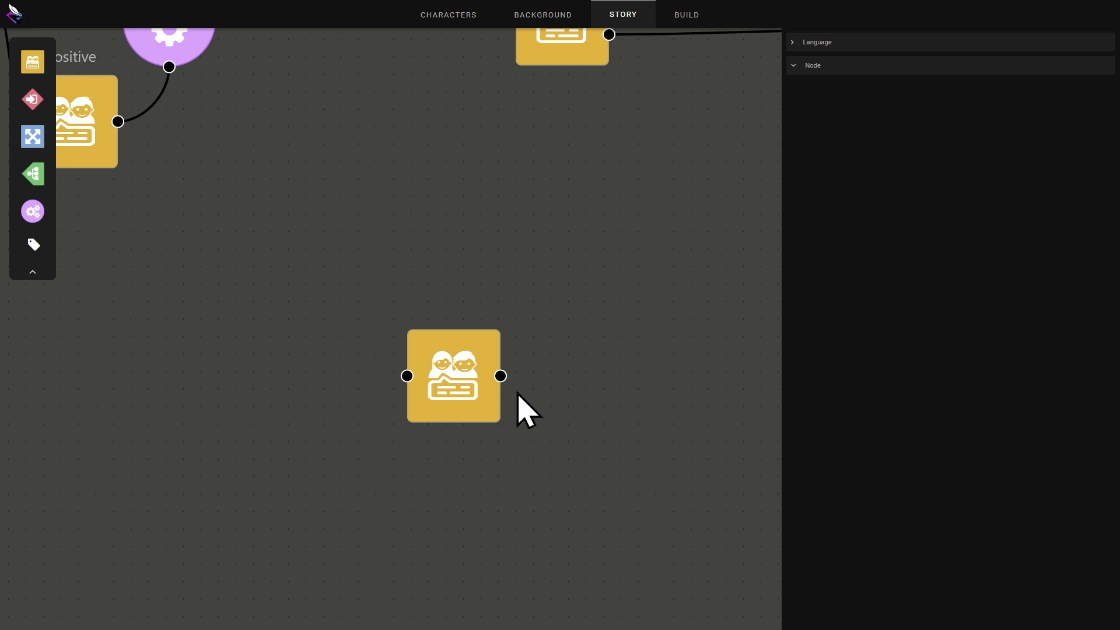
click(458, 379)
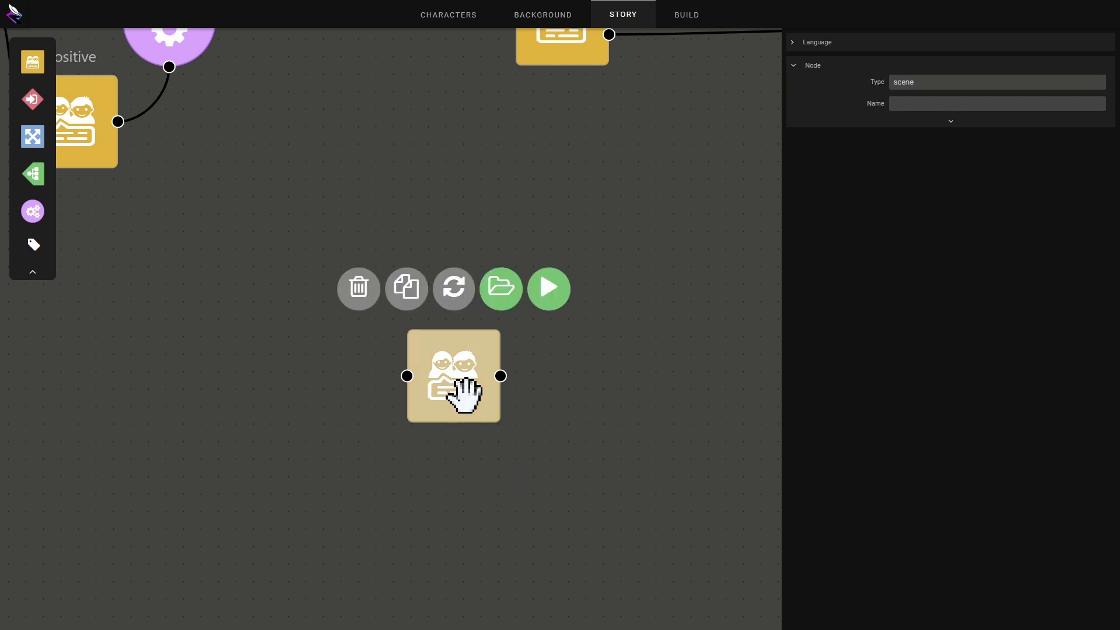
click(502, 295)
click(260, 583)
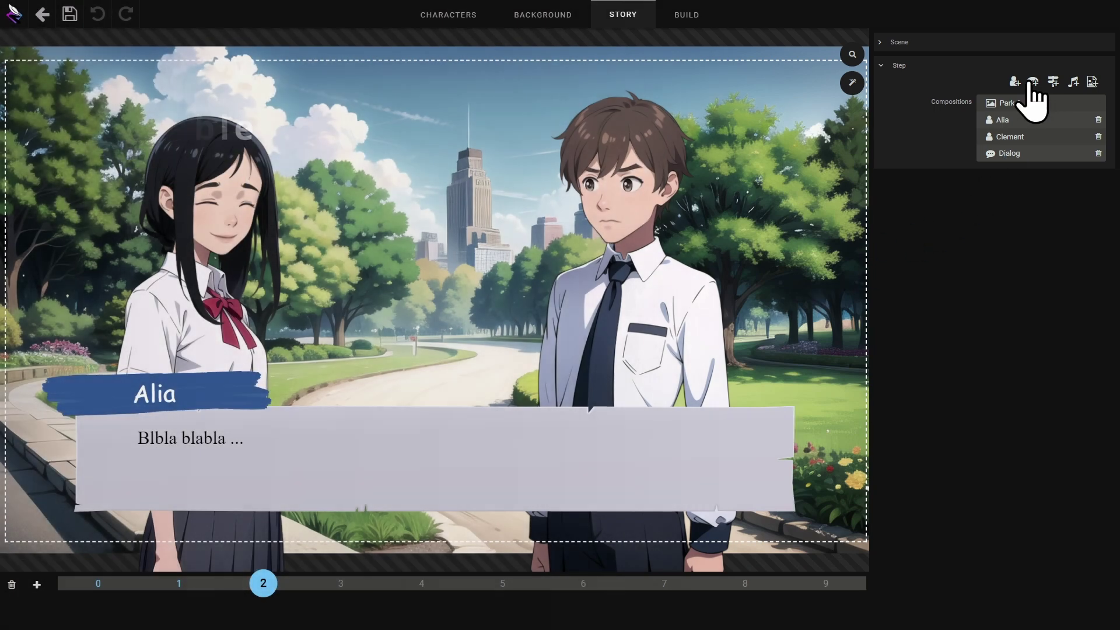
- Add a picture to step 2, give it the ball sprite, and make it clickable
click(1092, 82)
drag(435, 307, 417, 219)
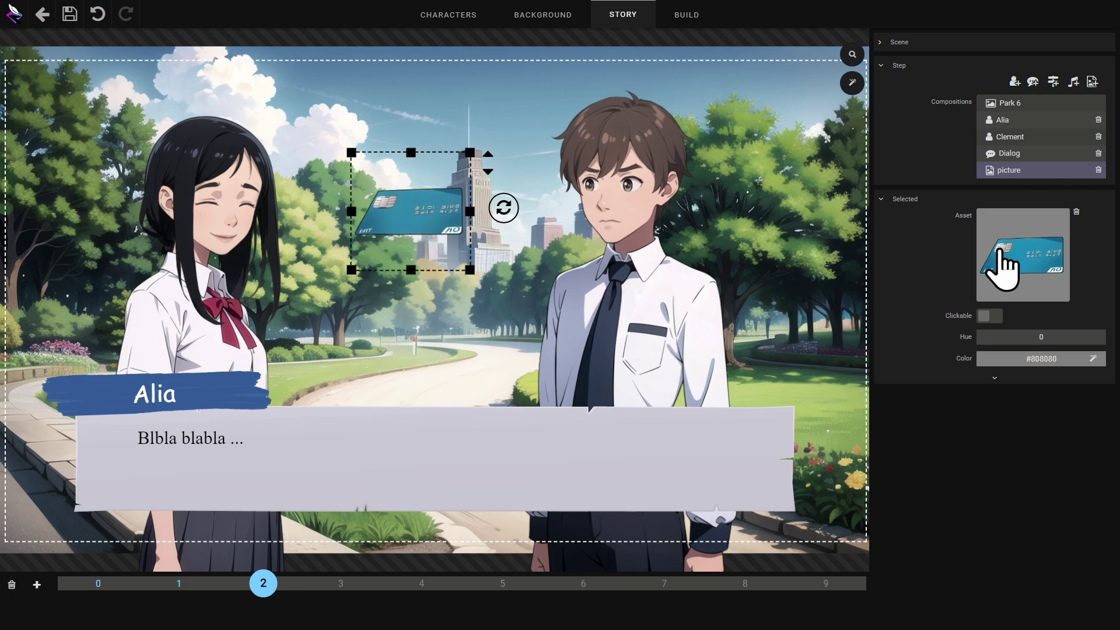
click(1002, 263)
click(824, 228)
click(714, 234)
click(709, 294)
click(795, 235)
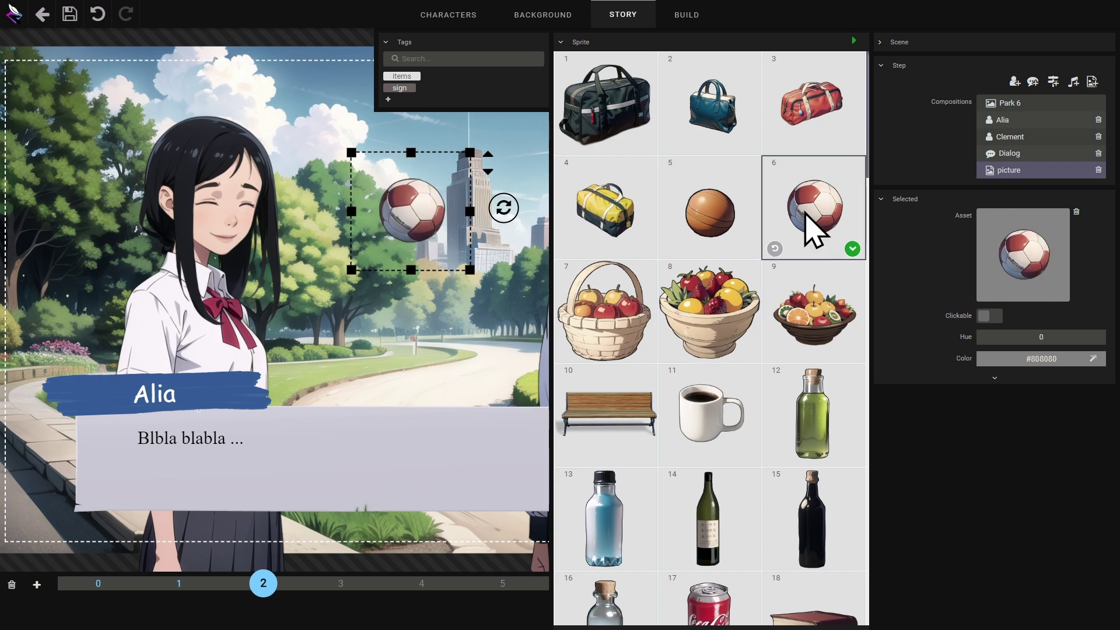
click(853, 247)
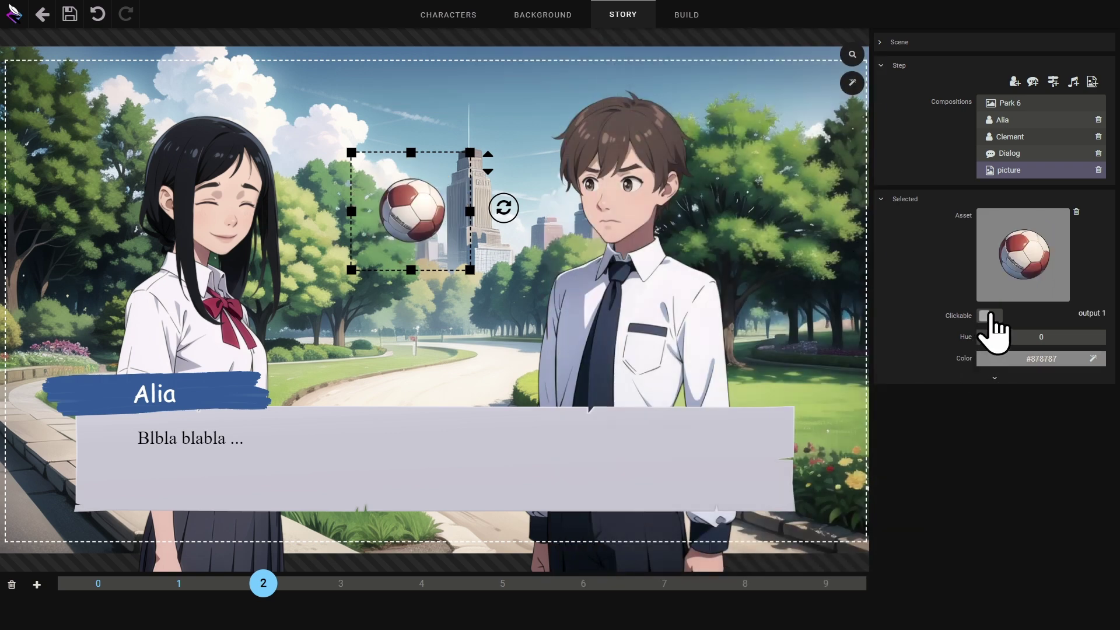
click(990, 315)
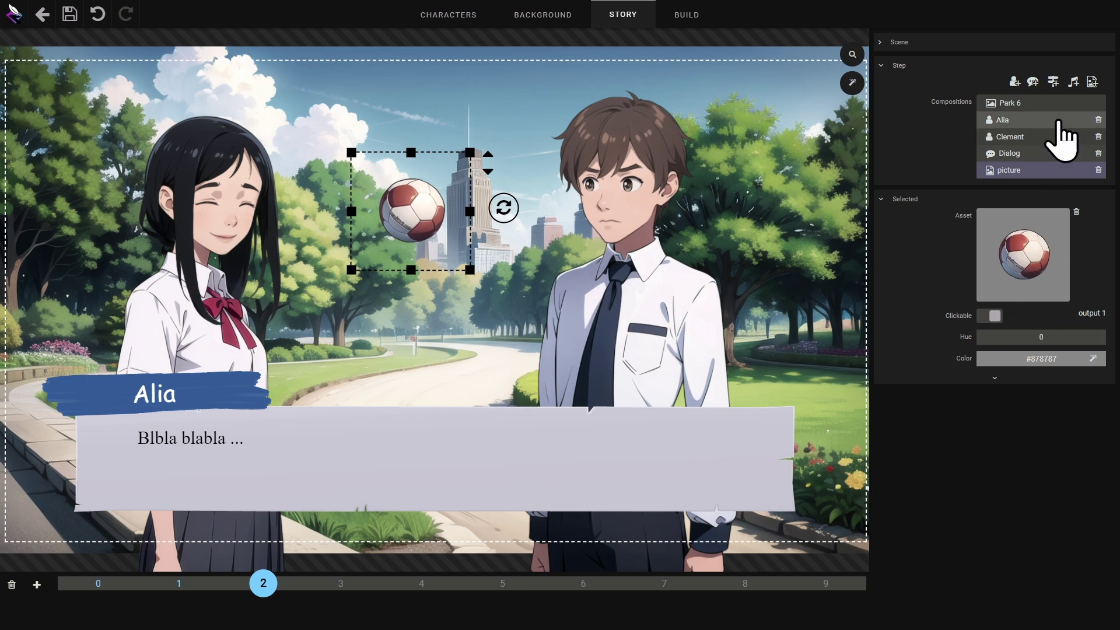
- Add a clickable card picture below the ball and save the scene
click(1092, 83)
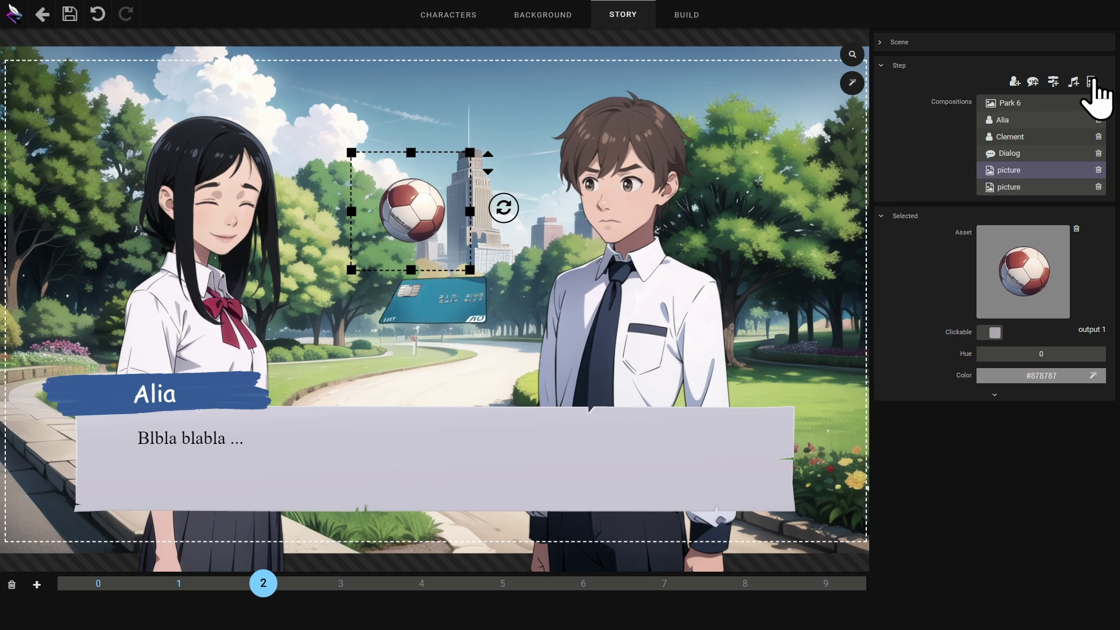
click(1044, 188)
drag(431, 317, 413, 347)
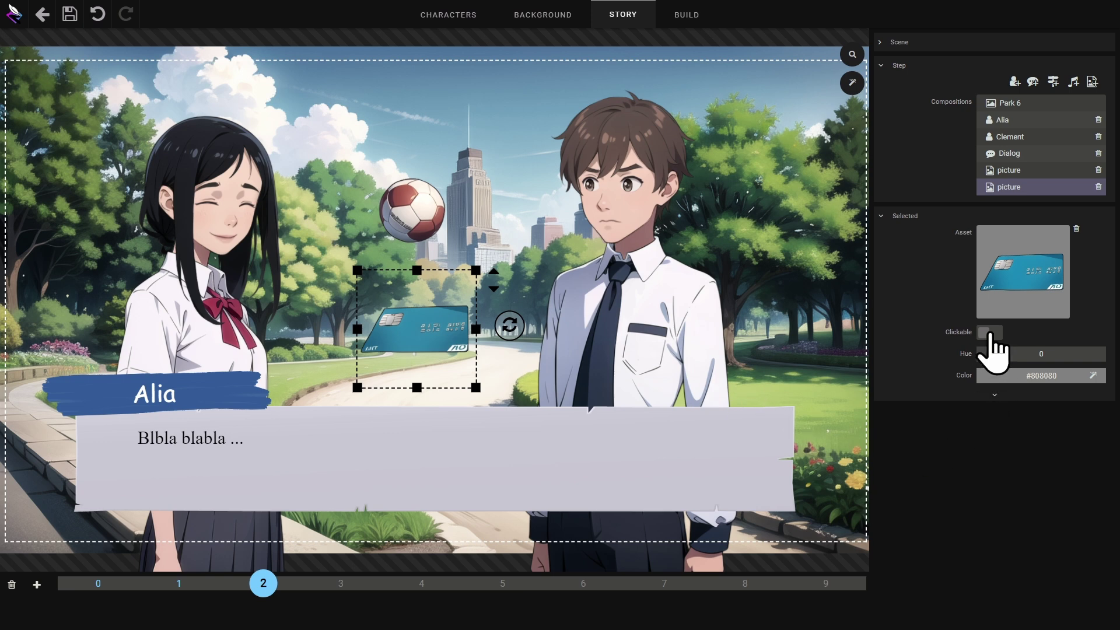
click(989, 332)
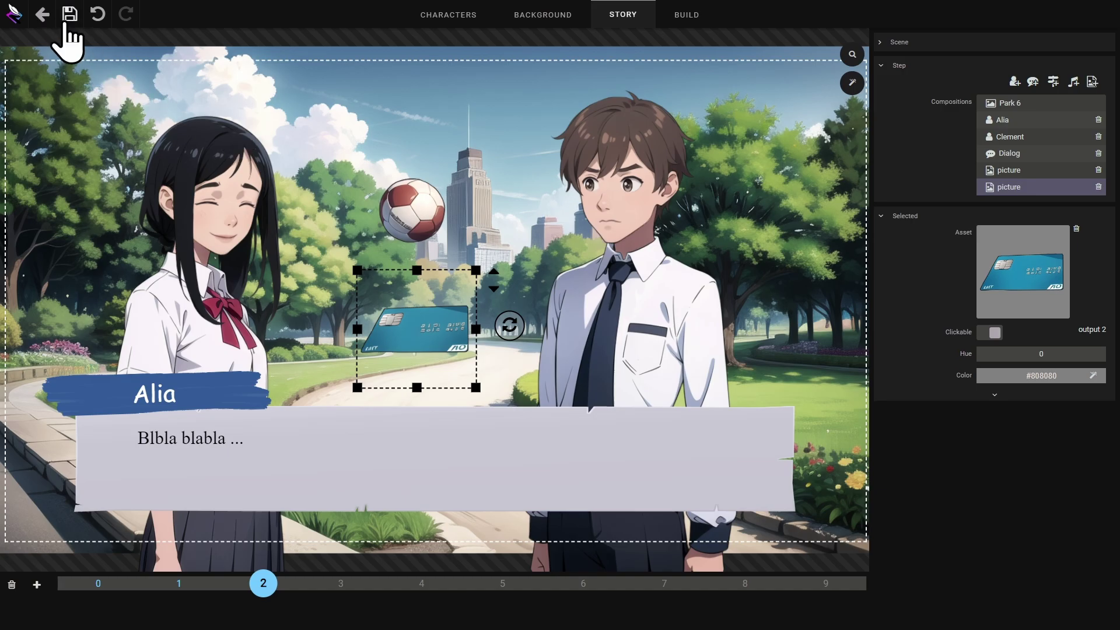
click(65, 23)
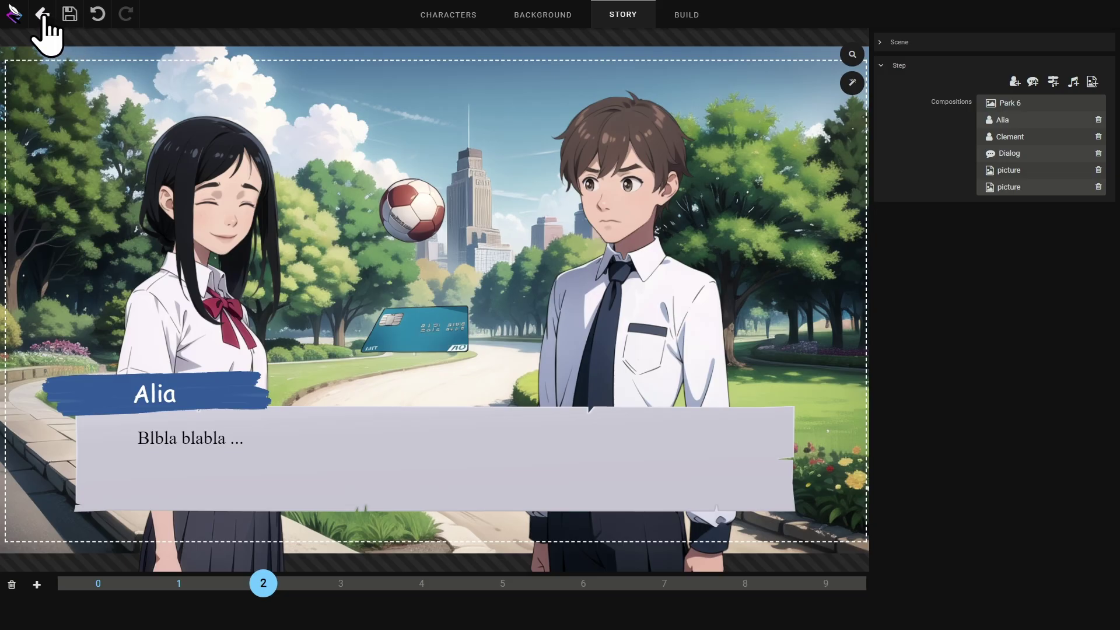
click(42, 14)
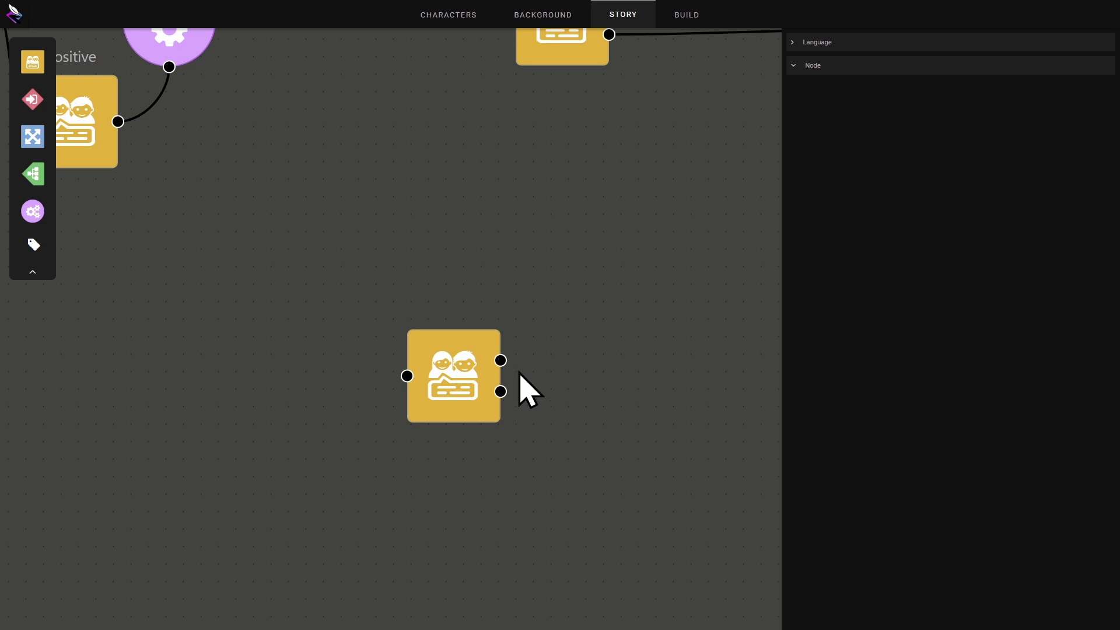
- Reopen the park scene at step 2 and delete the card and ball pictures
click(455, 373)
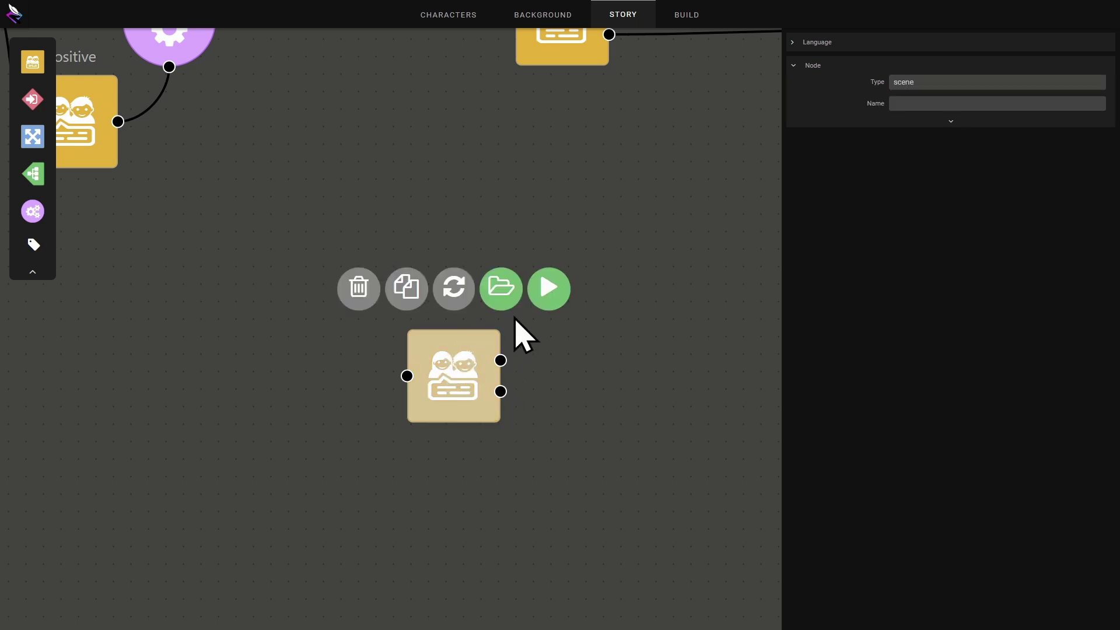
click(498, 289)
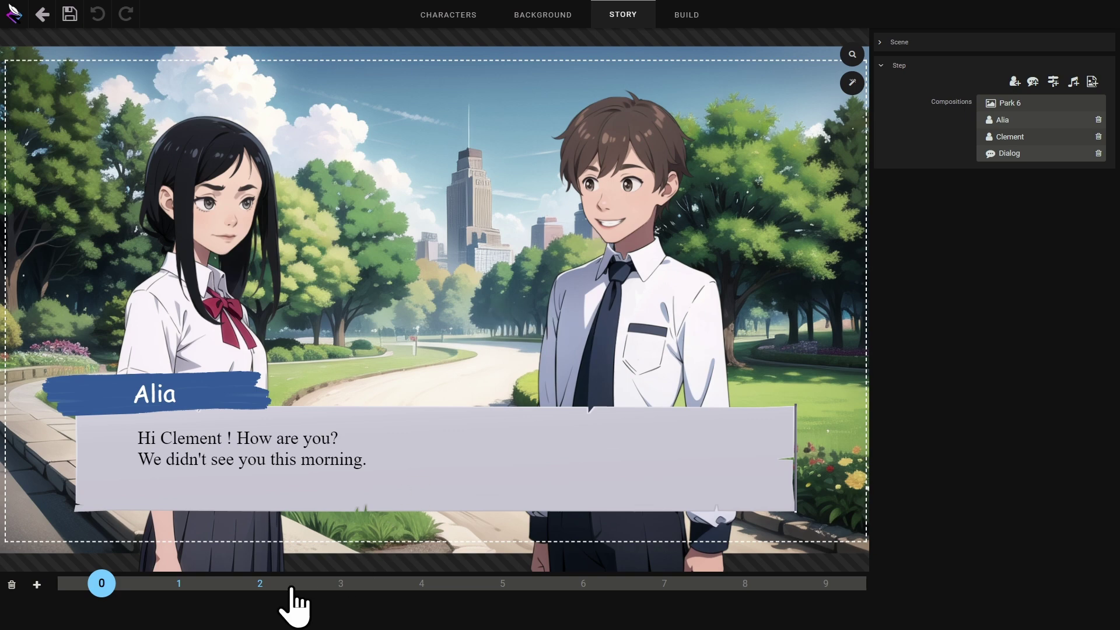
click(260, 584)
click(403, 317)
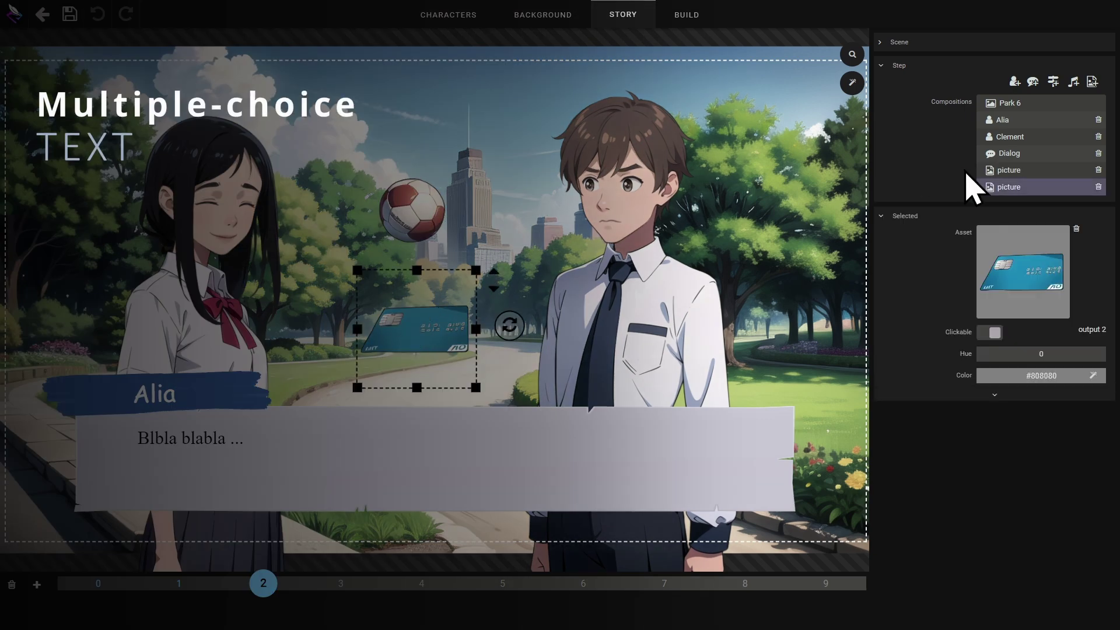
click(1098, 187)
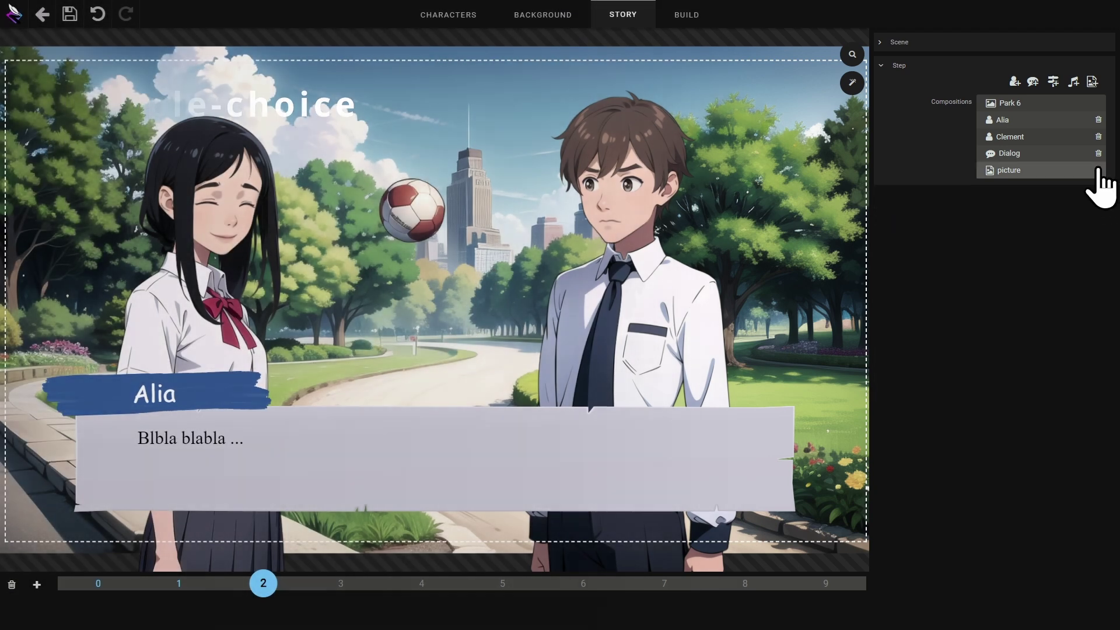
click(1098, 169)
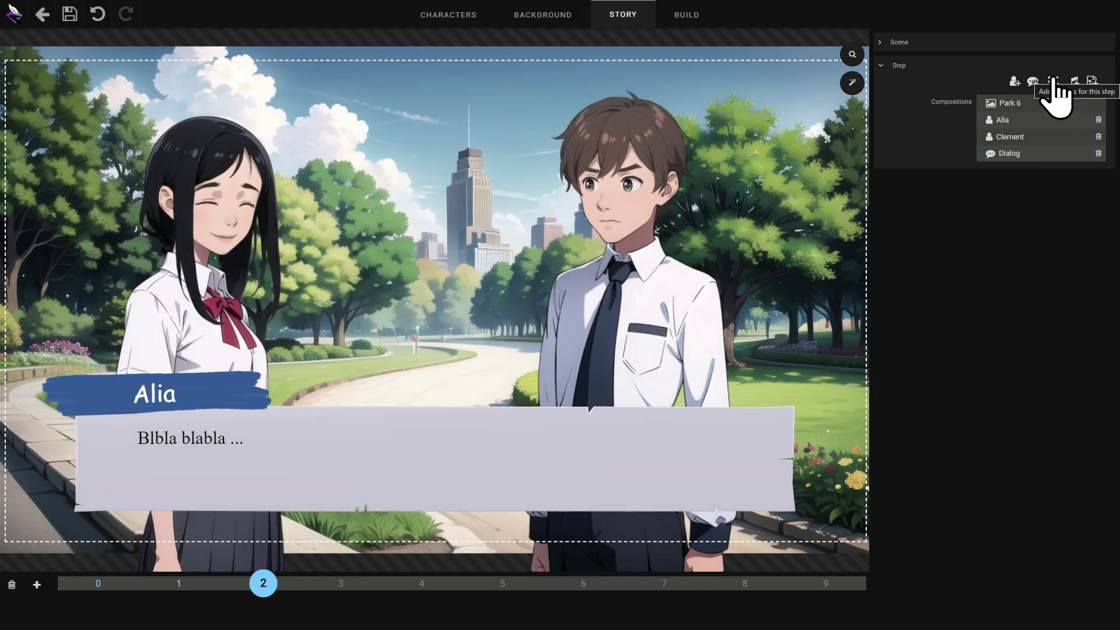
- Add a new step 3 and remove its empty dialog
click(37, 584)
click(388, 471)
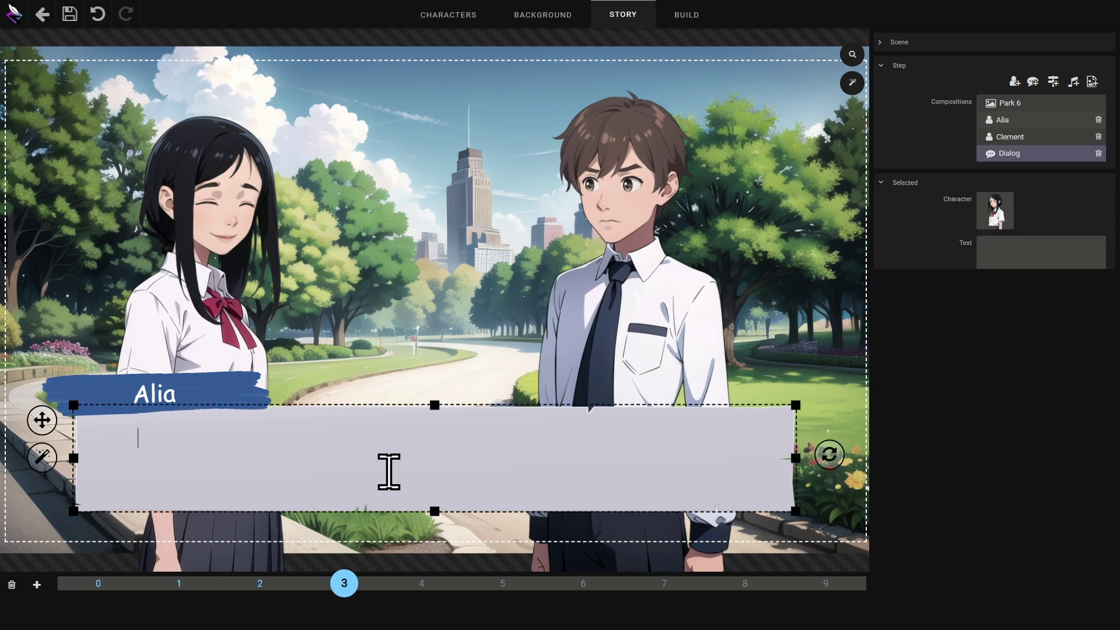
click(1098, 152)
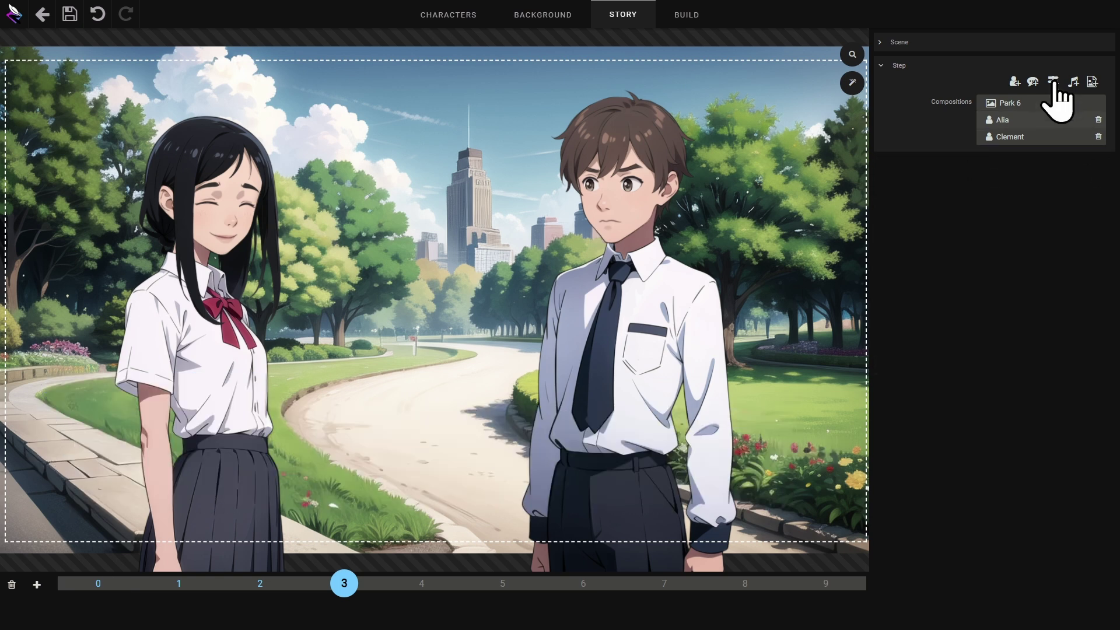
- Add a choice menu to step 3, nudge it higher, and add a third option 'Say nothing and stare'
click(1053, 82)
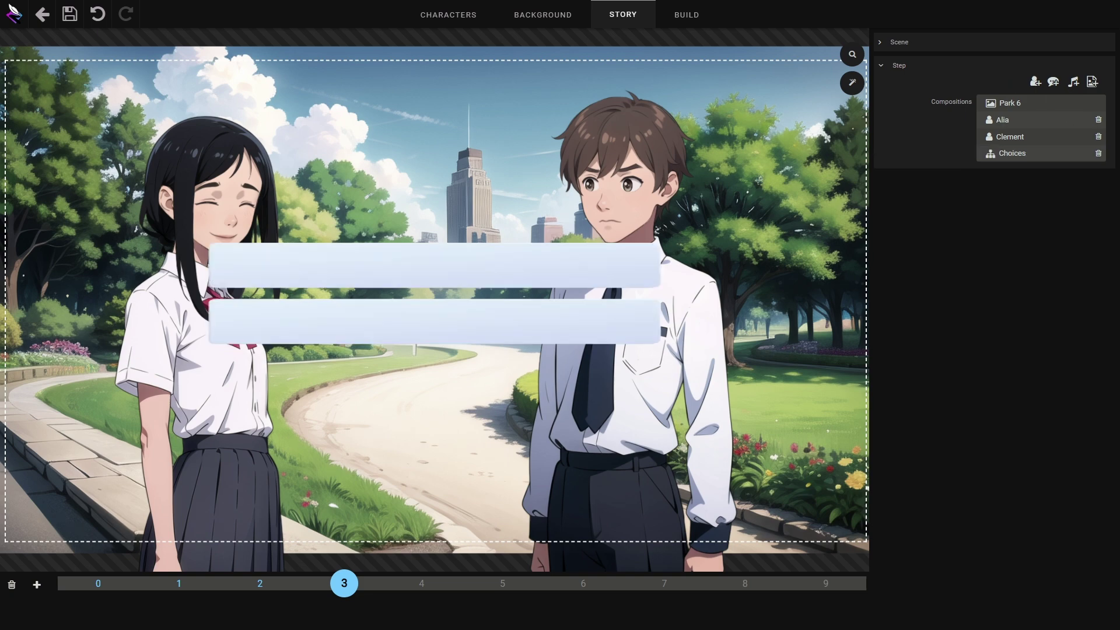
click(295, 273)
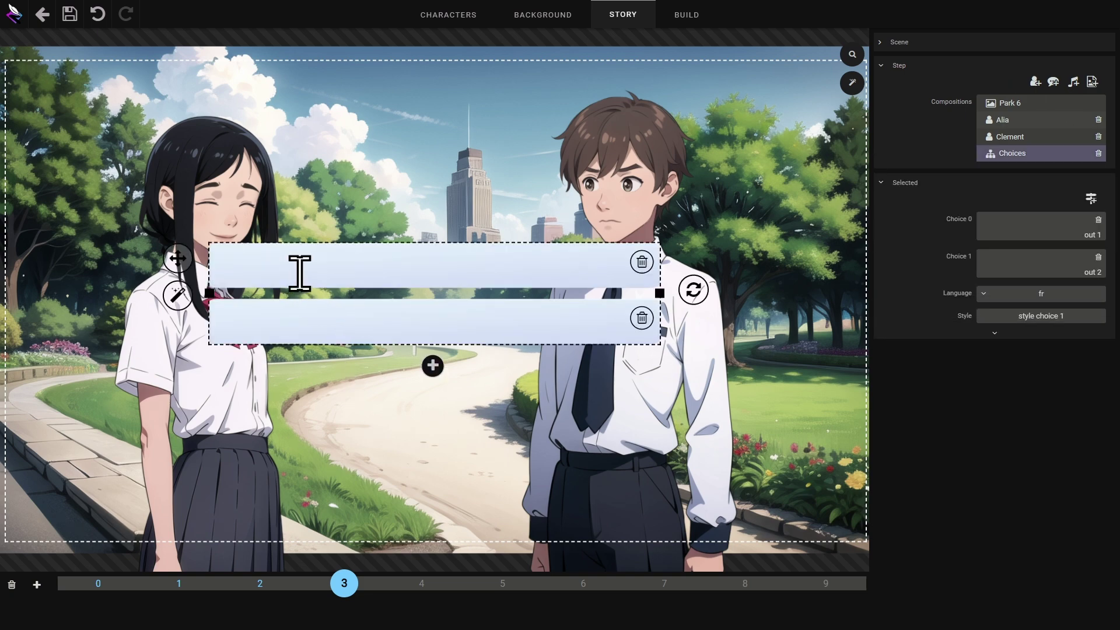
mouse_move(178, 257)
mouse_down()
mouse_move(111, 211)
mouse_move(186, 216)
mouse_move(176, 242)
mouse_up()
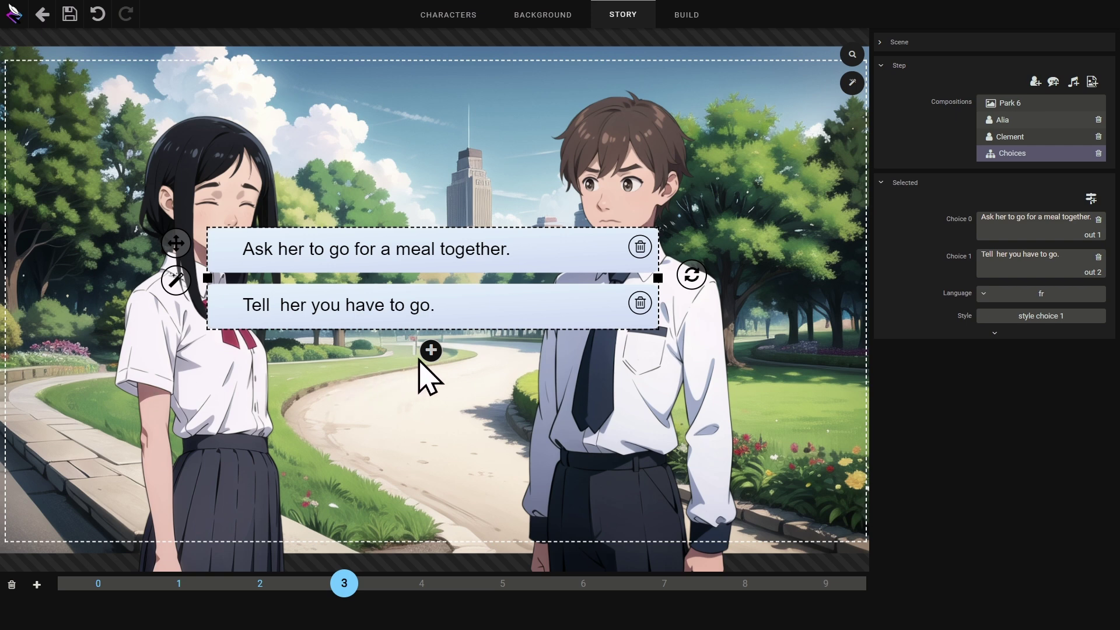
click(431, 350)
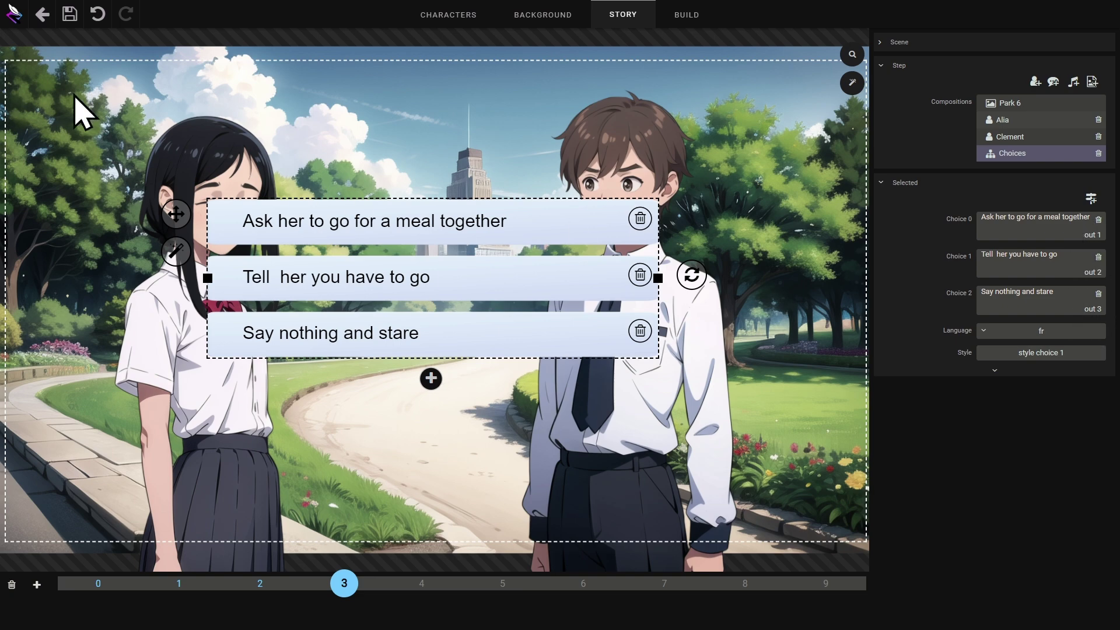
click(45, 21)
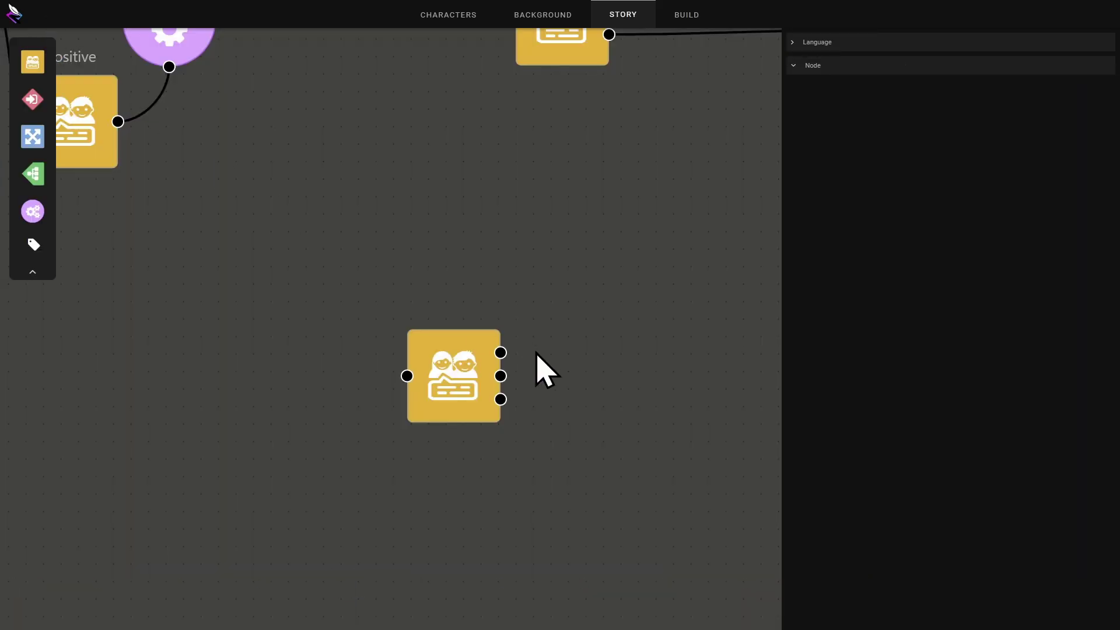
- Reopen the scene at step 3 and delete the 'Say nothing and stare' choice
click(445, 375)
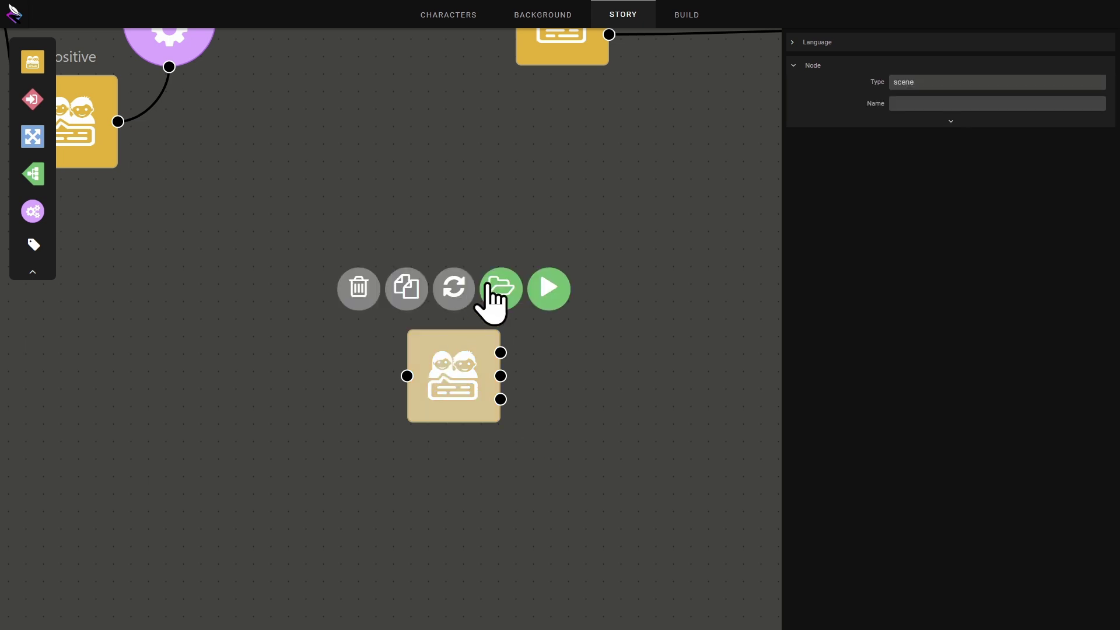
click(501, 288)
click(342, 584)
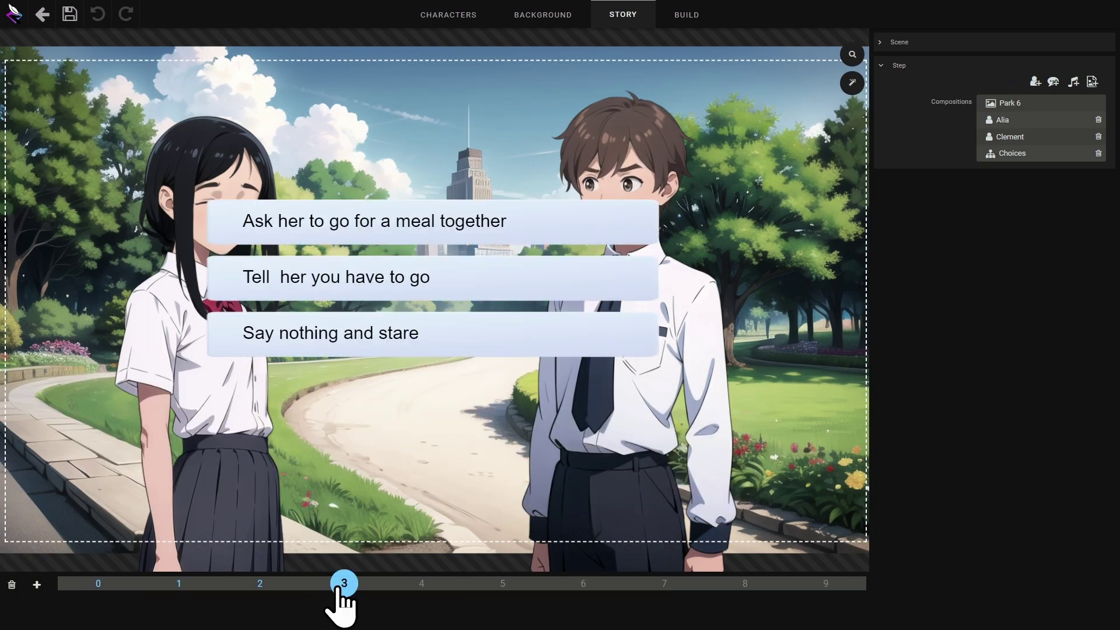
click(474, 342)
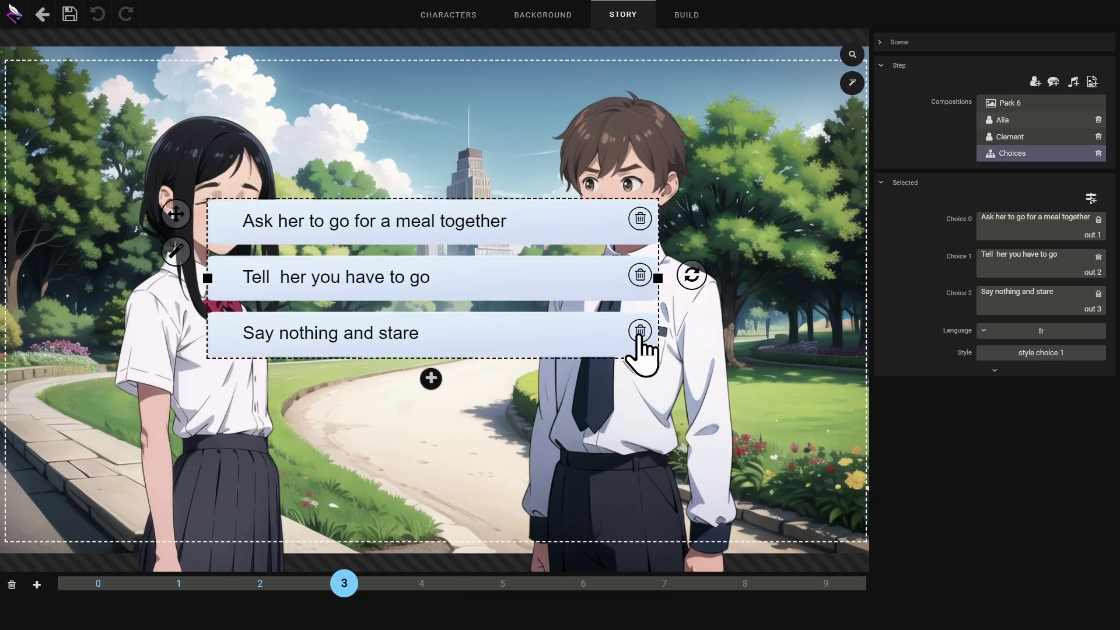
click(639, 331)
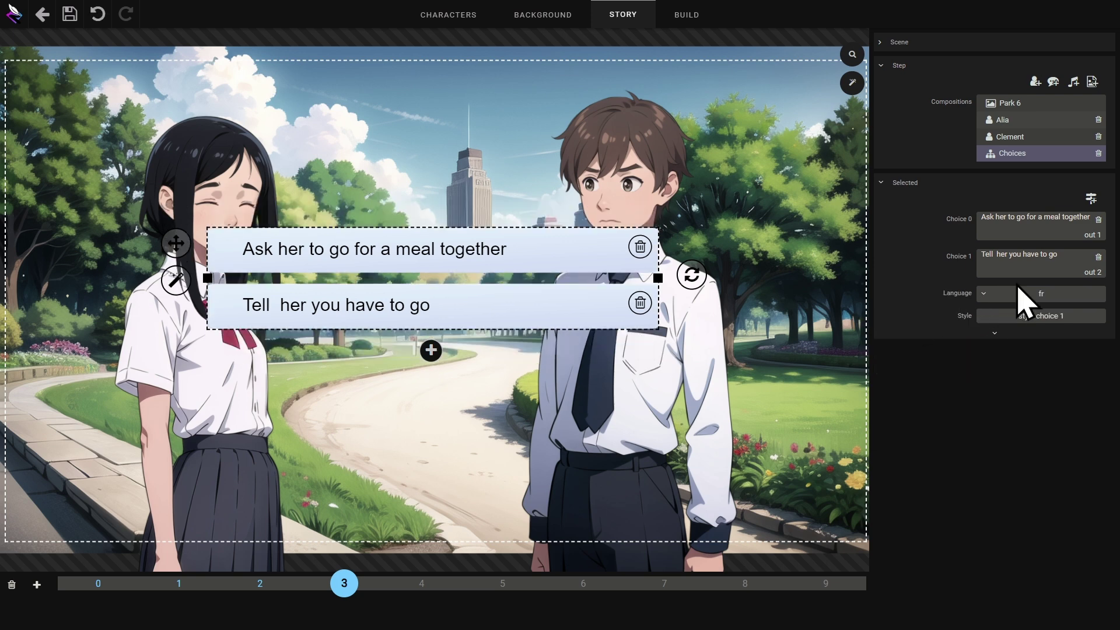
click(1099, 273)
click(1084, 290)
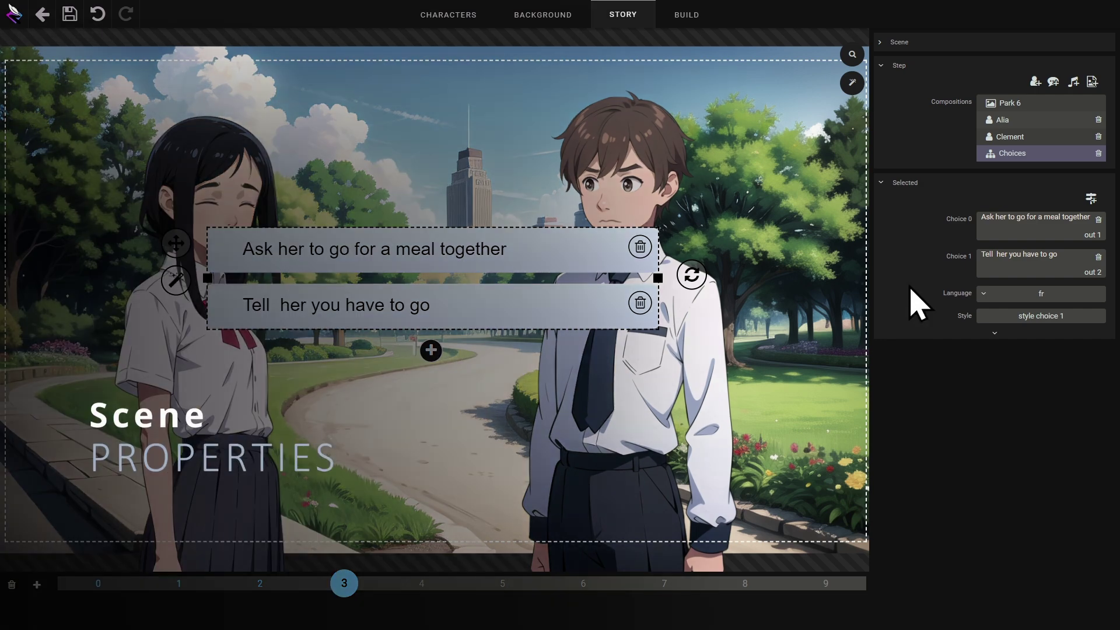
click(793, 292)
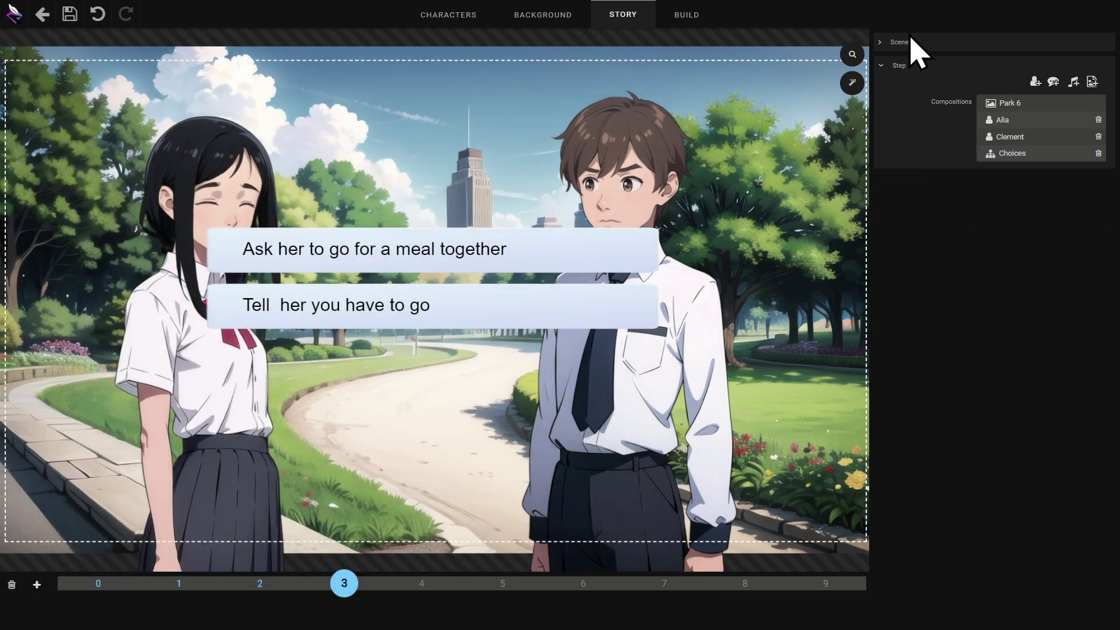
- Set the scene-wide music track to Fuzzball Parade
click(901, 43)
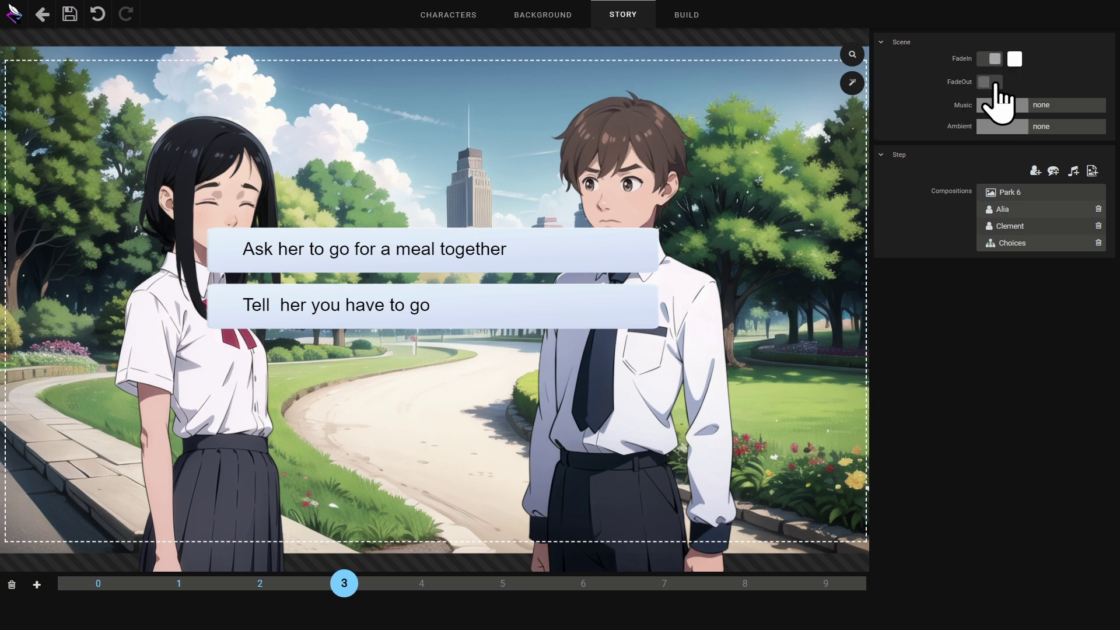
click(1043, 104)
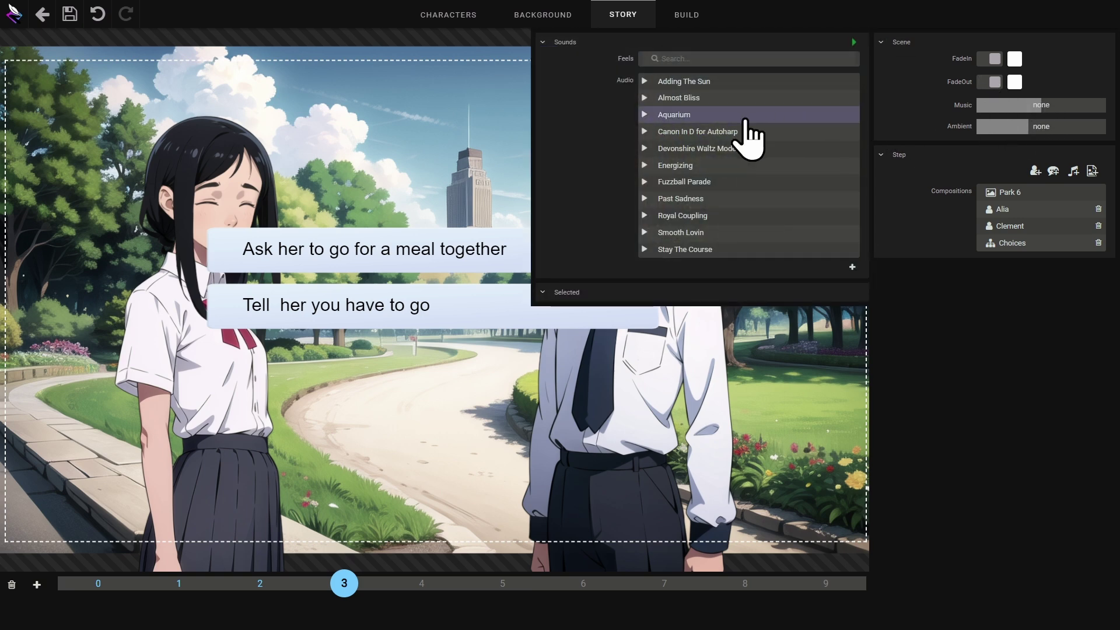
click(647, 182)
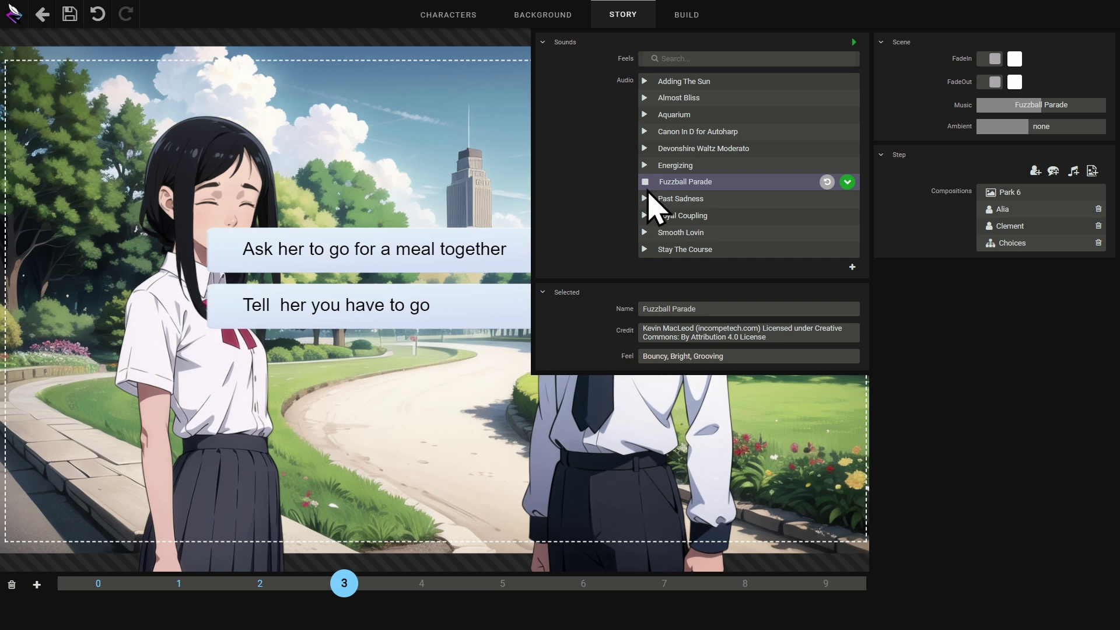
click(688, 149)
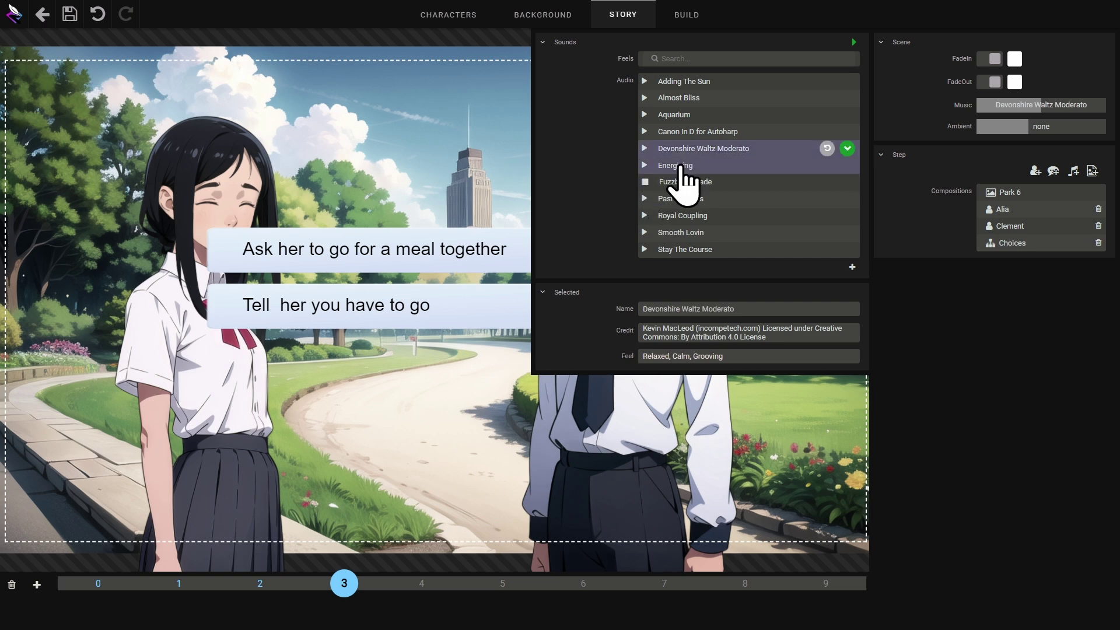
click(680, 167)
click(682, 182)
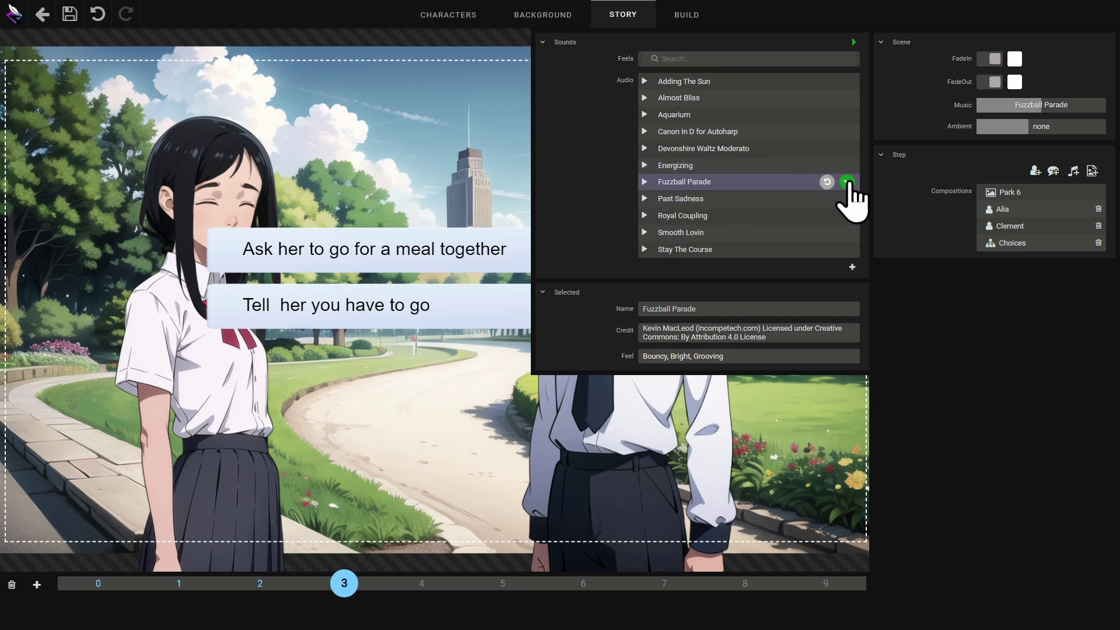
click(847, 182)
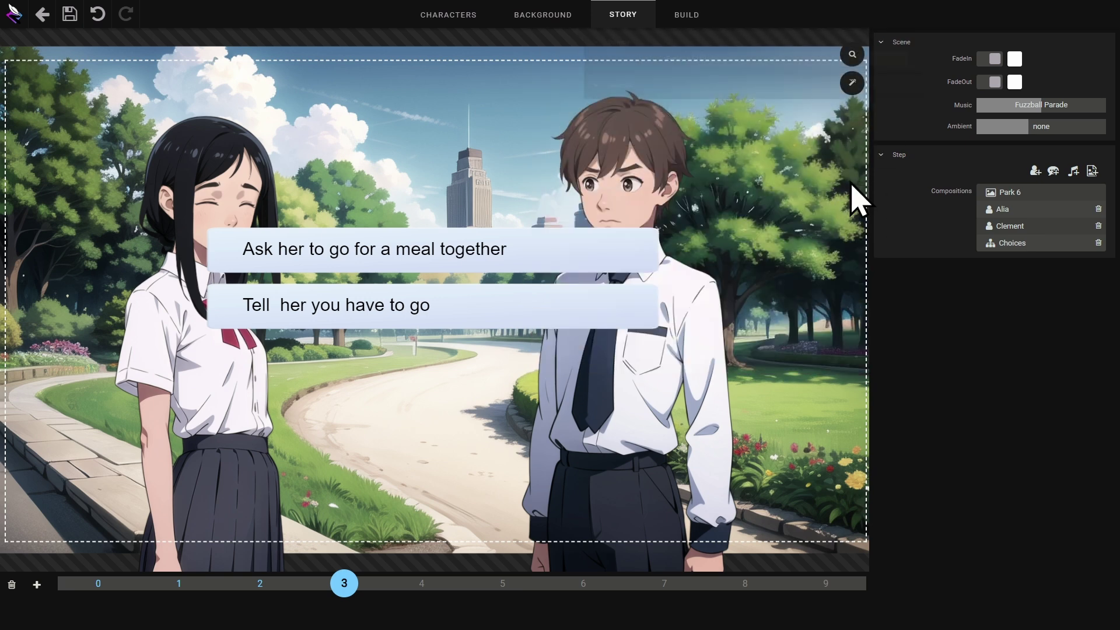
- Import Tiki Bar Mixer.mp3 for ambient sound, then revert ambient back to none
click(1045, 126)
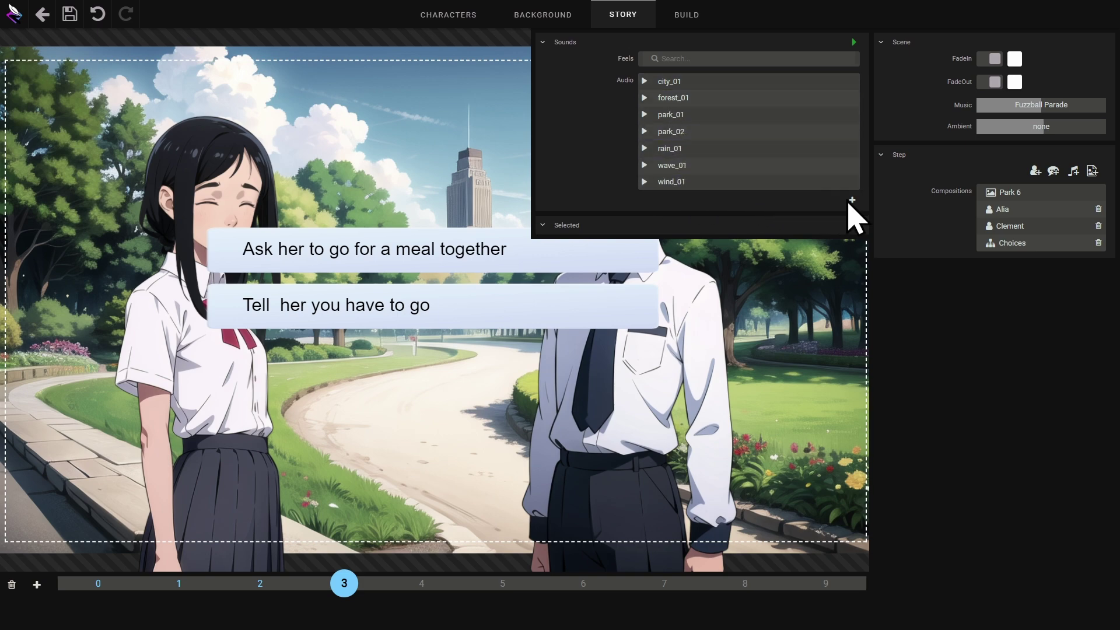
click(852, 200)
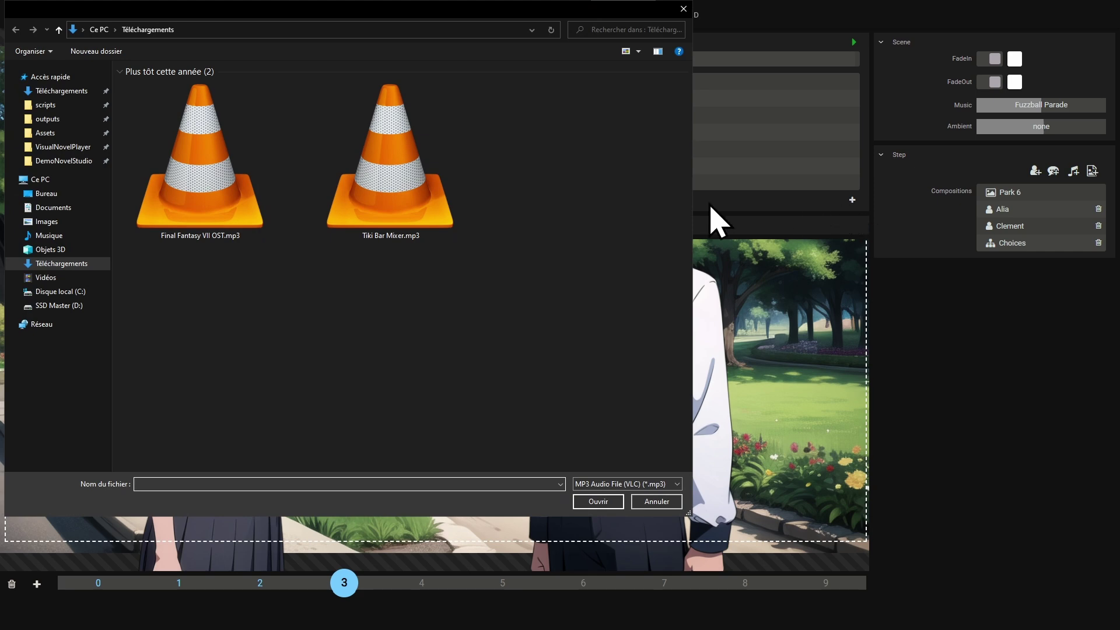
click(392, 178)
click(598, 501)
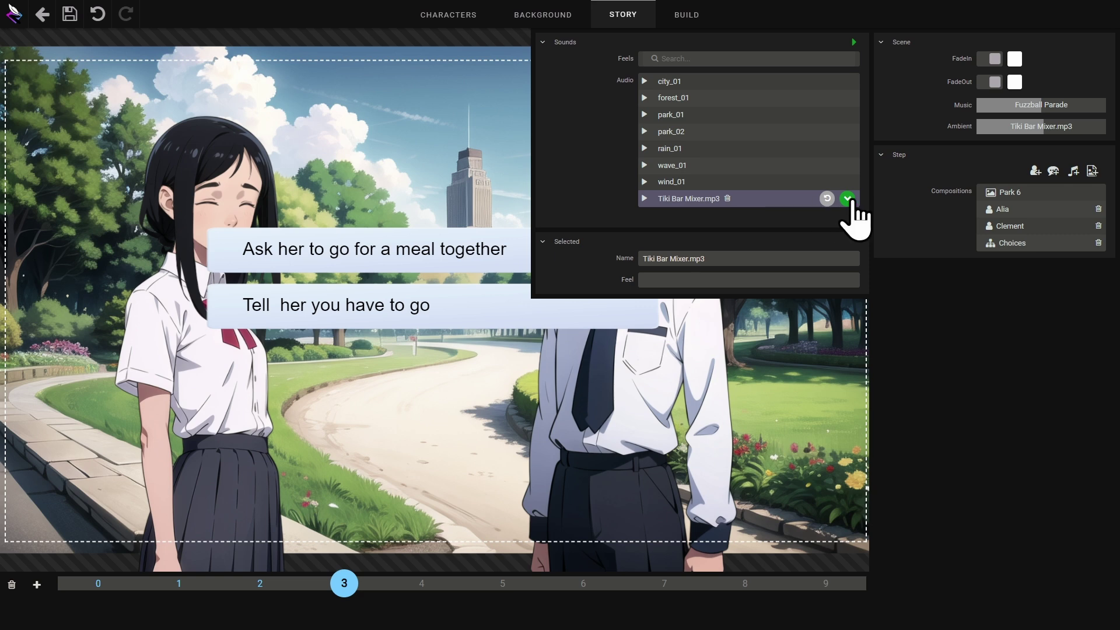
click(827, 199)
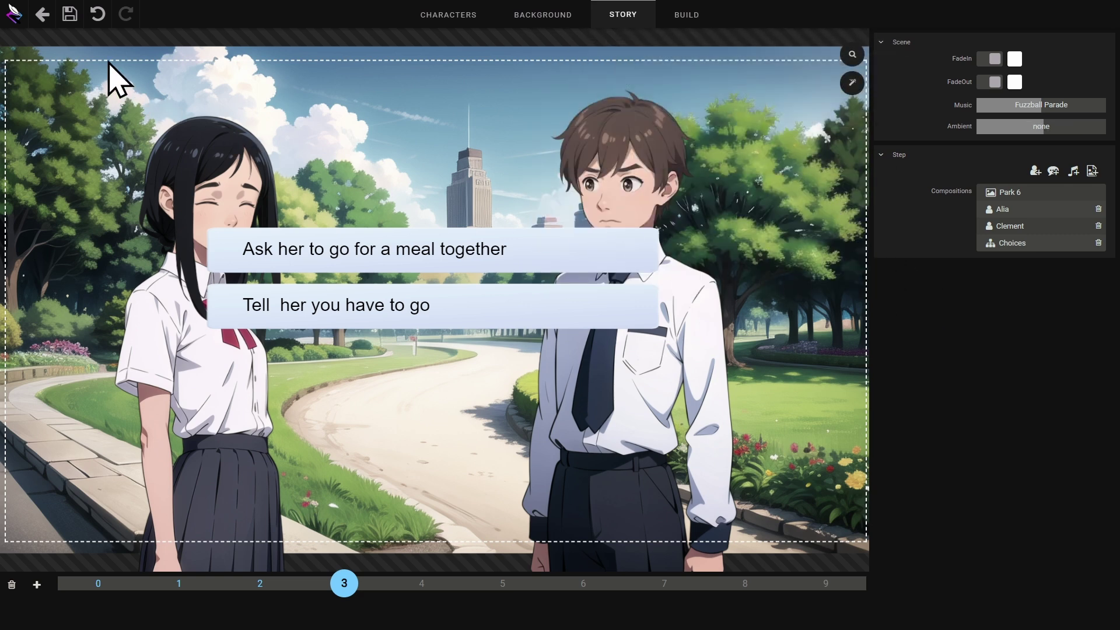
- Play-test the park scene, choosing 'Ask her to go for a meal together', then reopen it
click(42, 14)
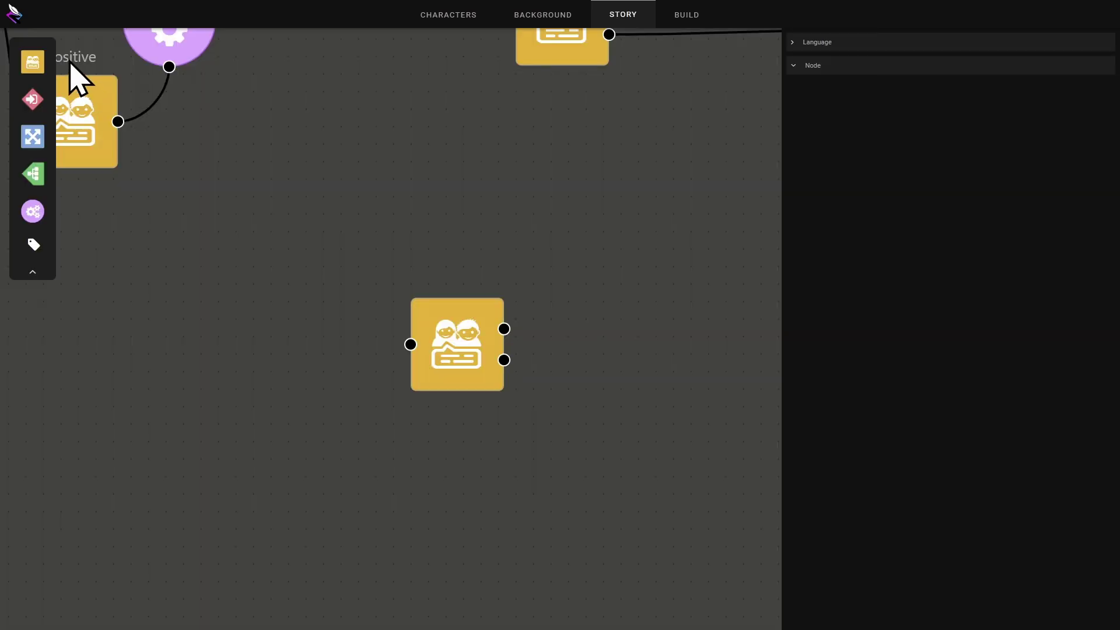
click(462, 325)
click(554, 265)
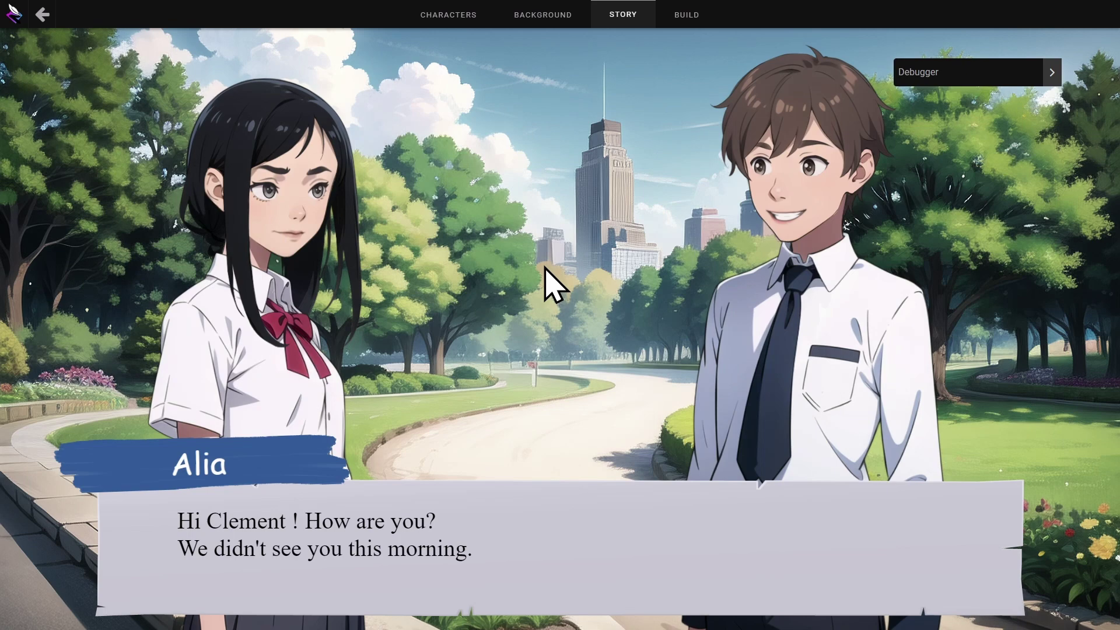
click(545, 270)
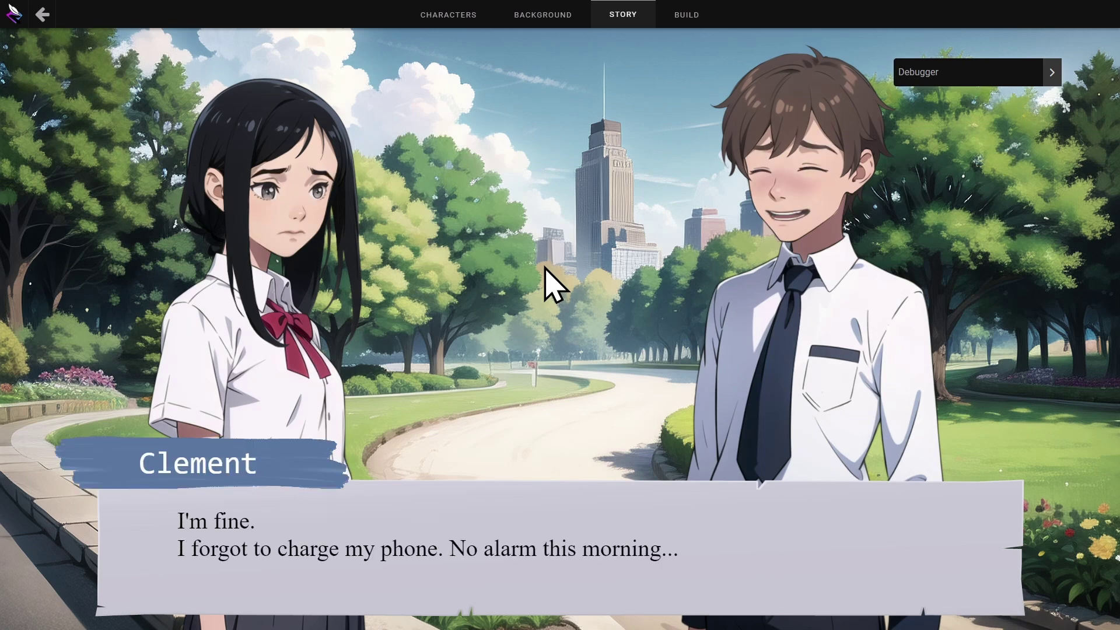
click(546, 269)
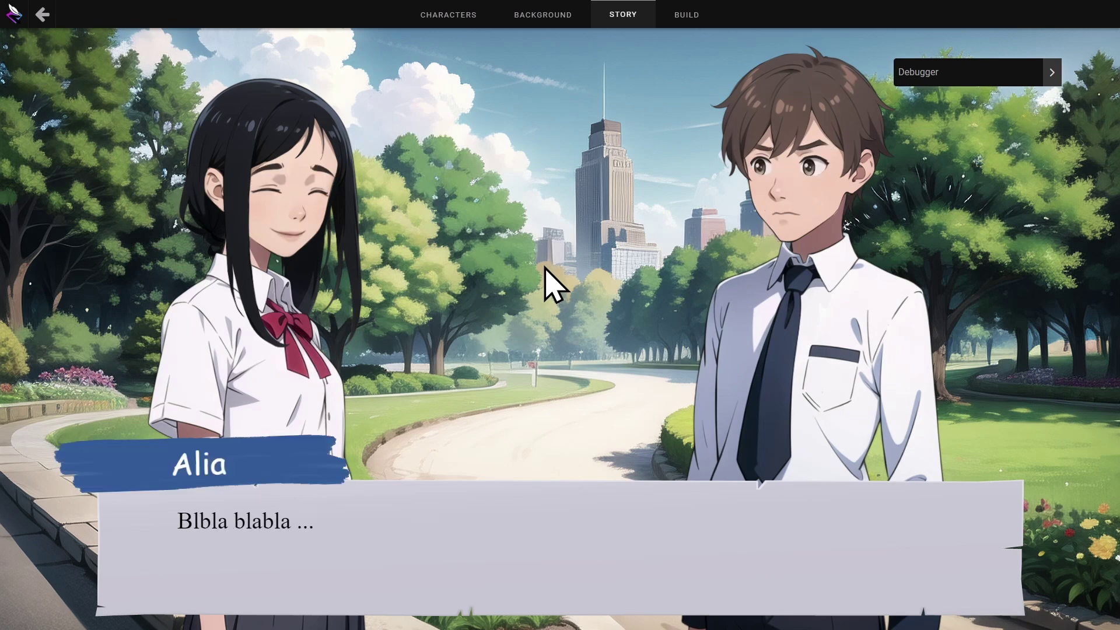
click(551, 284)
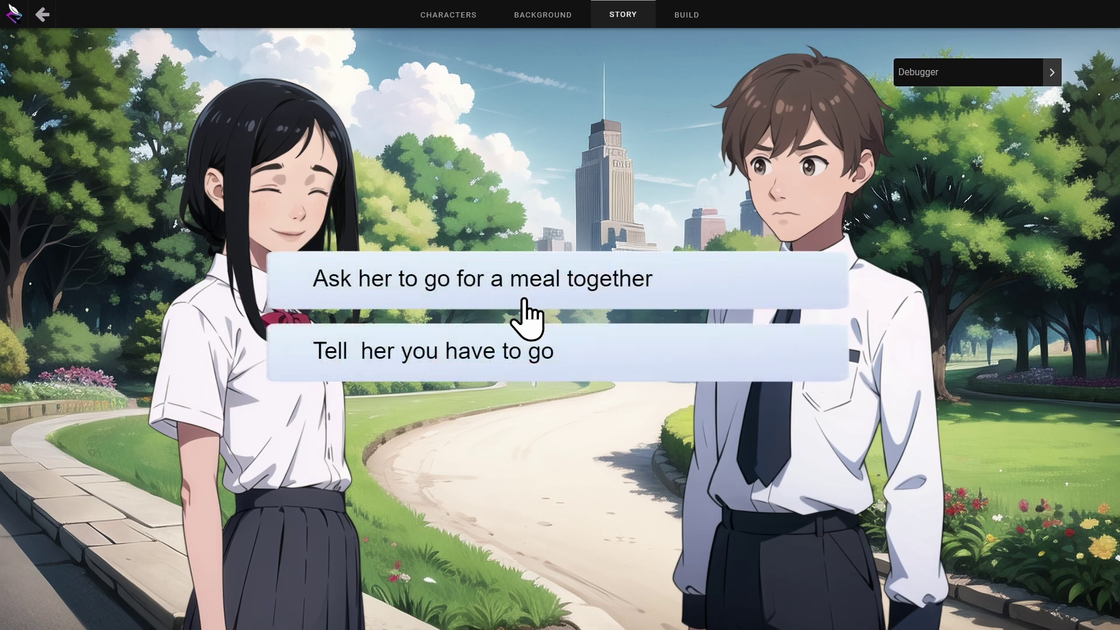
click(530, 286)
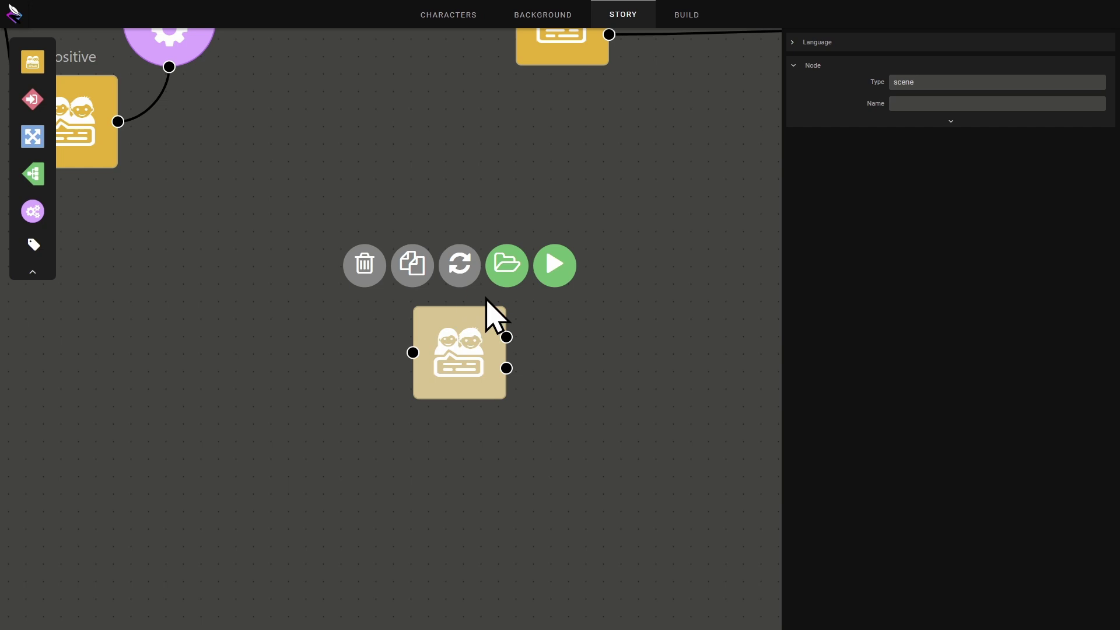
click(505, 283)
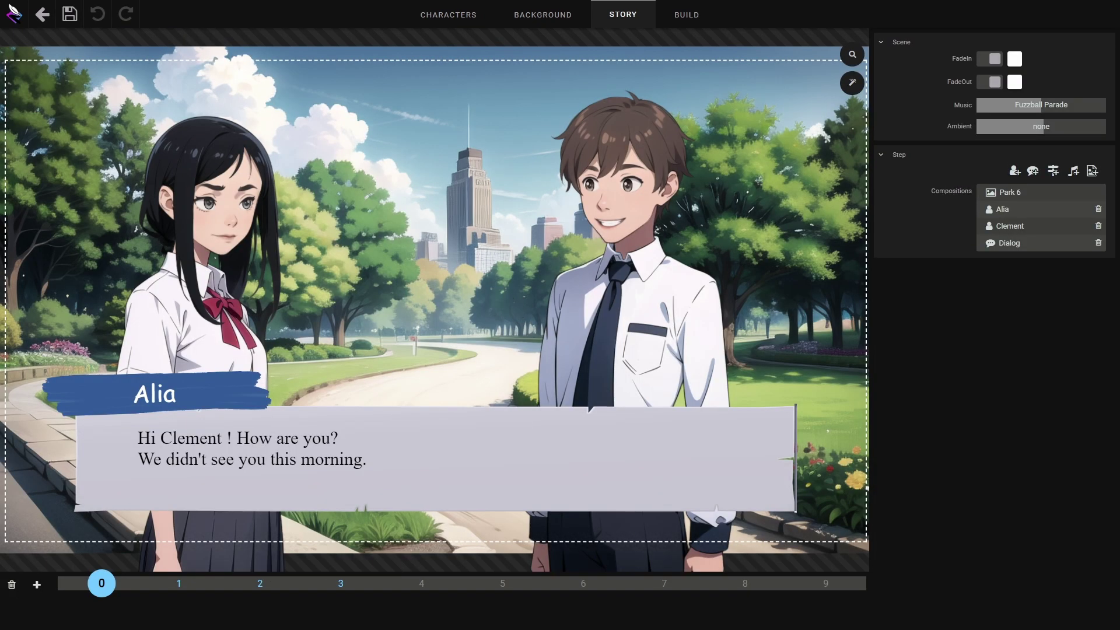